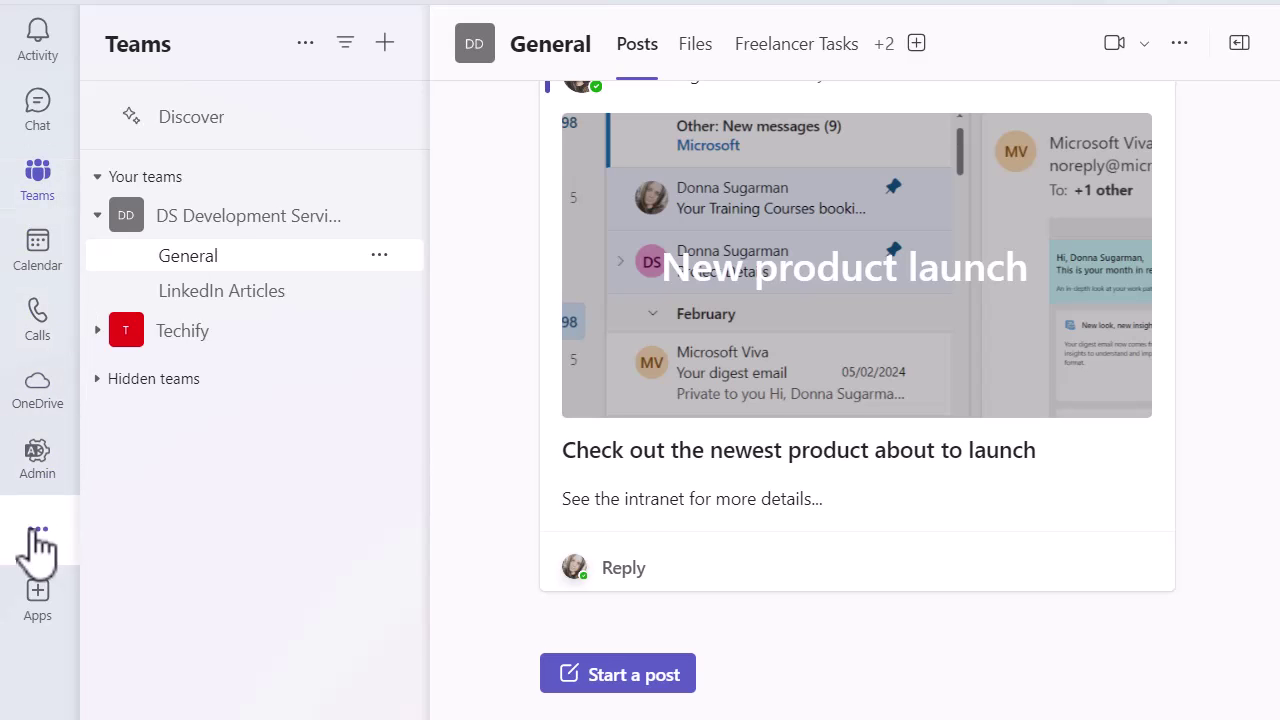
- Open Planner and view the private, assigned and flagged-email task lists in My Tasks
{"action": "left_click", "coordinate": [38, 540]}
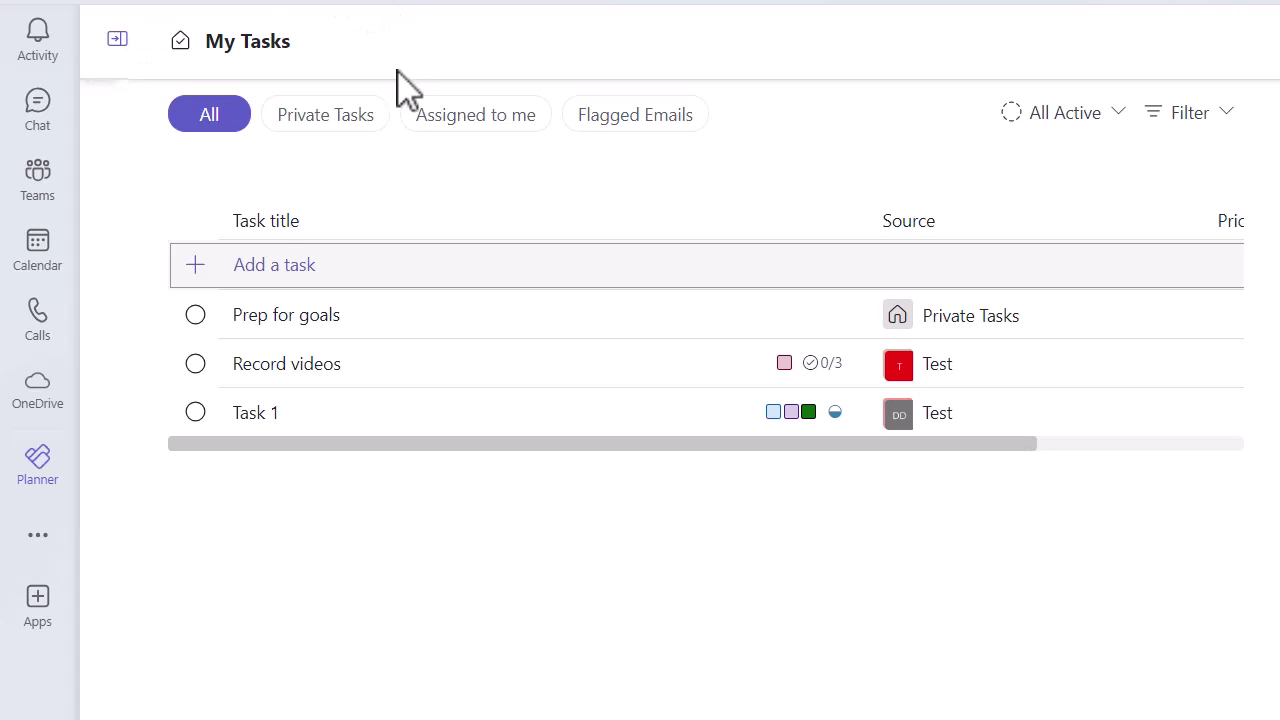
{"action": "left_click", "coordinate": [376, 118]}
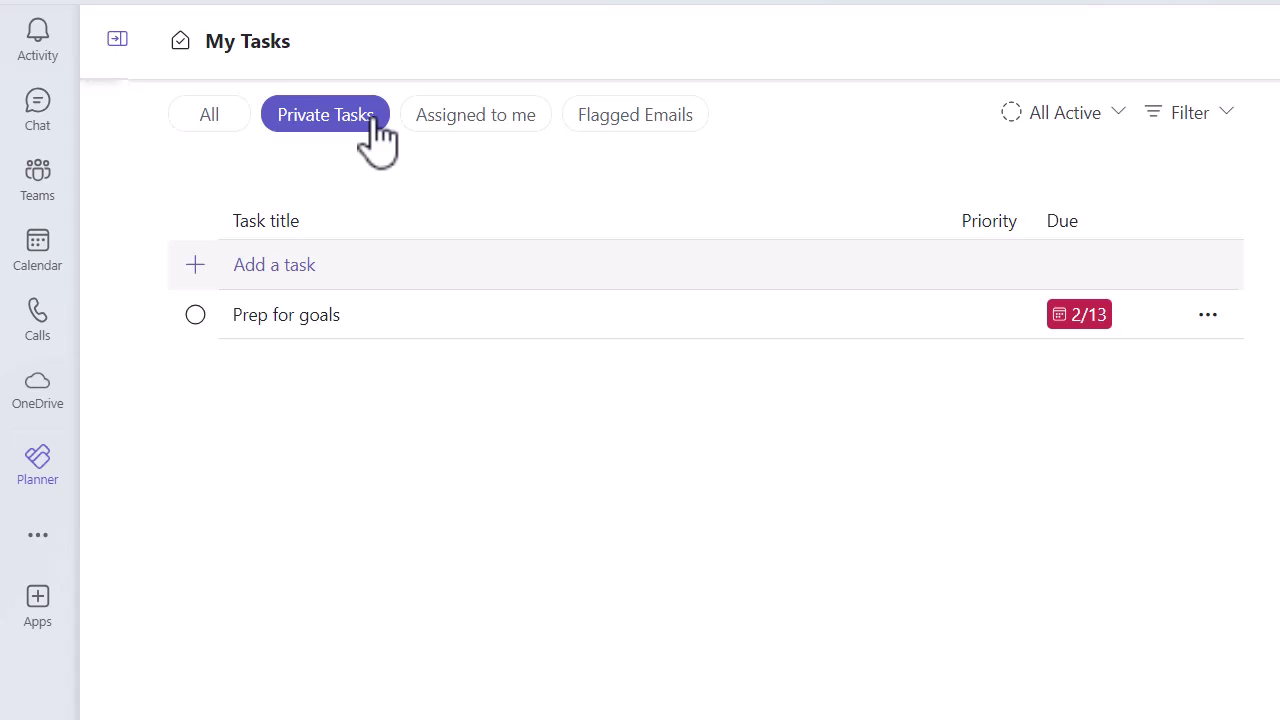
{"action": "left_click", "coordinate": [463, 118]}
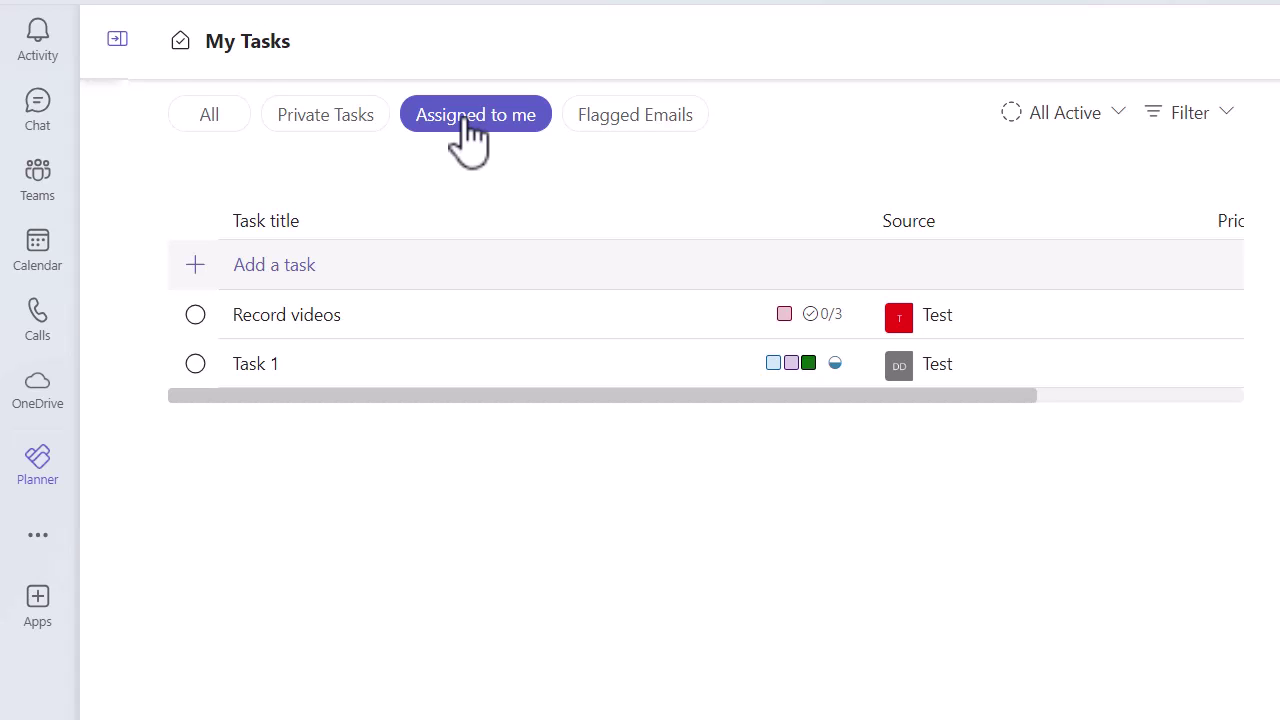
{"action": "left_click", "coordinate": [608, 134]}
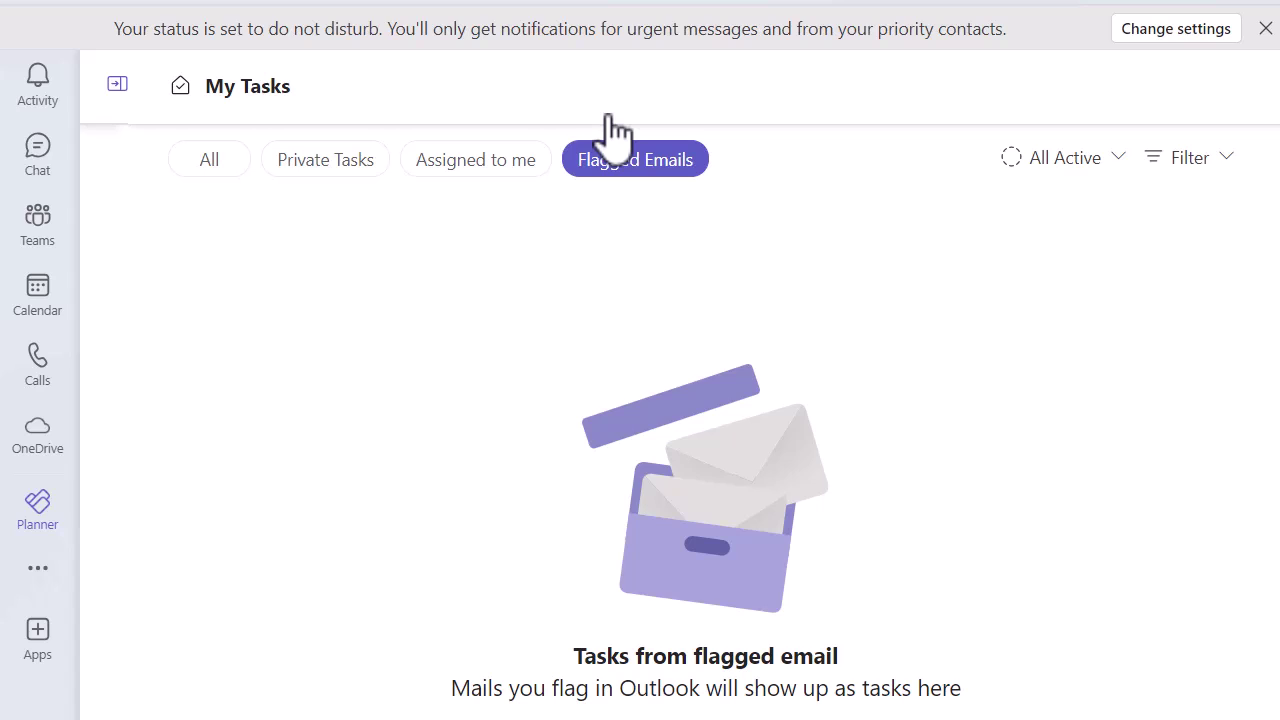
- Examine the status and filter options for My Tasks and return to the list of all tasks
{"action": "left_click", "coordinate": [1120, 165]}
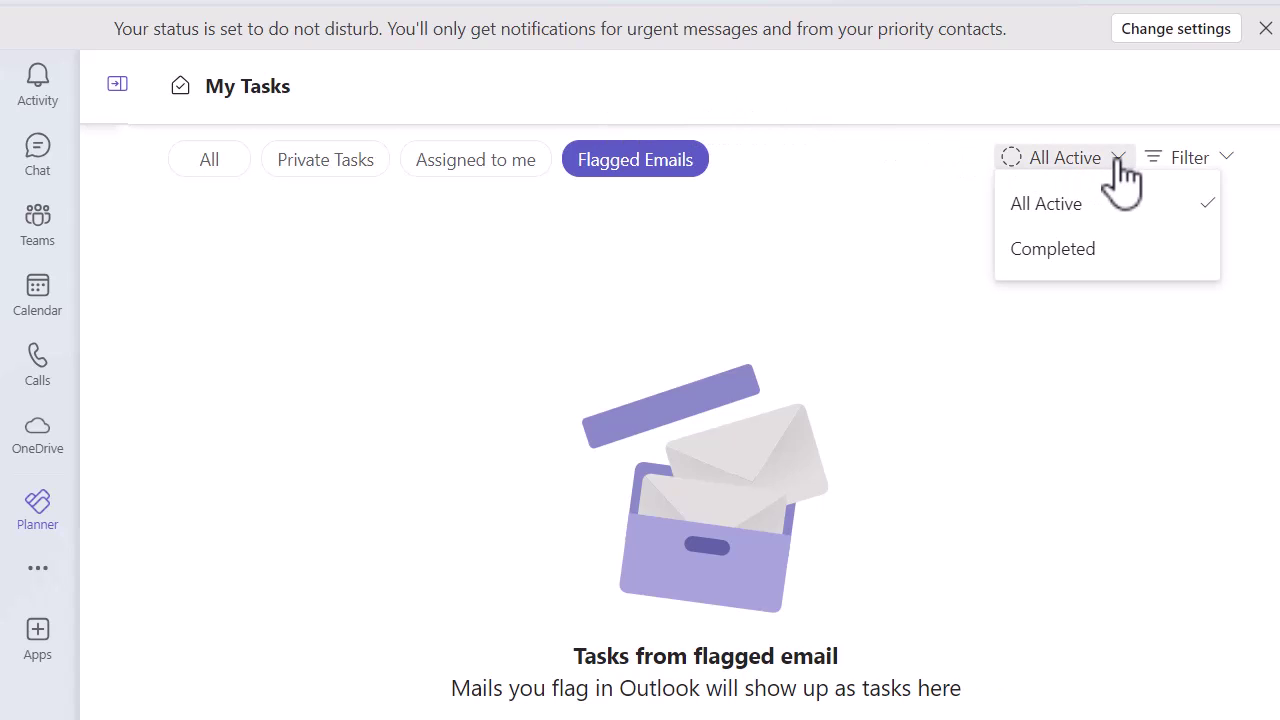
{"action": "left_click", "coordinate": [1228, 160]}
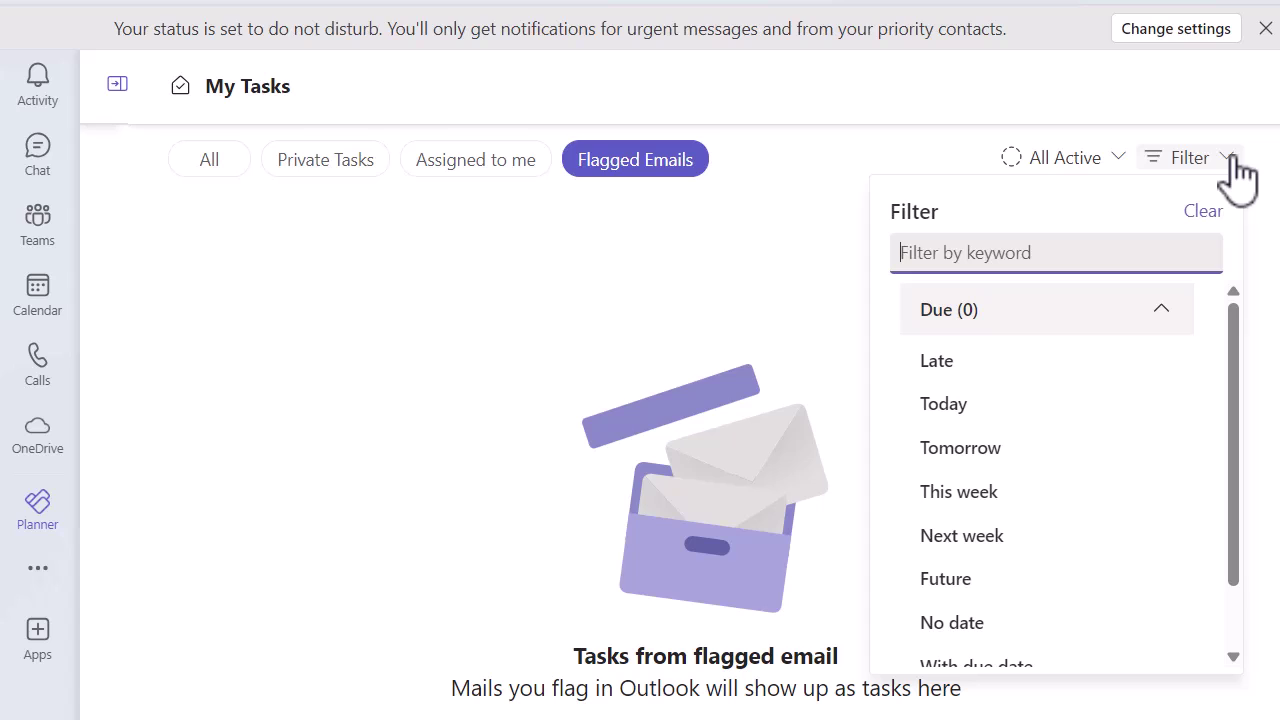
{"action": "left_click", "coordinate": [878, 168]}
{"action": "left_click", "coordinate": [212, 166]}
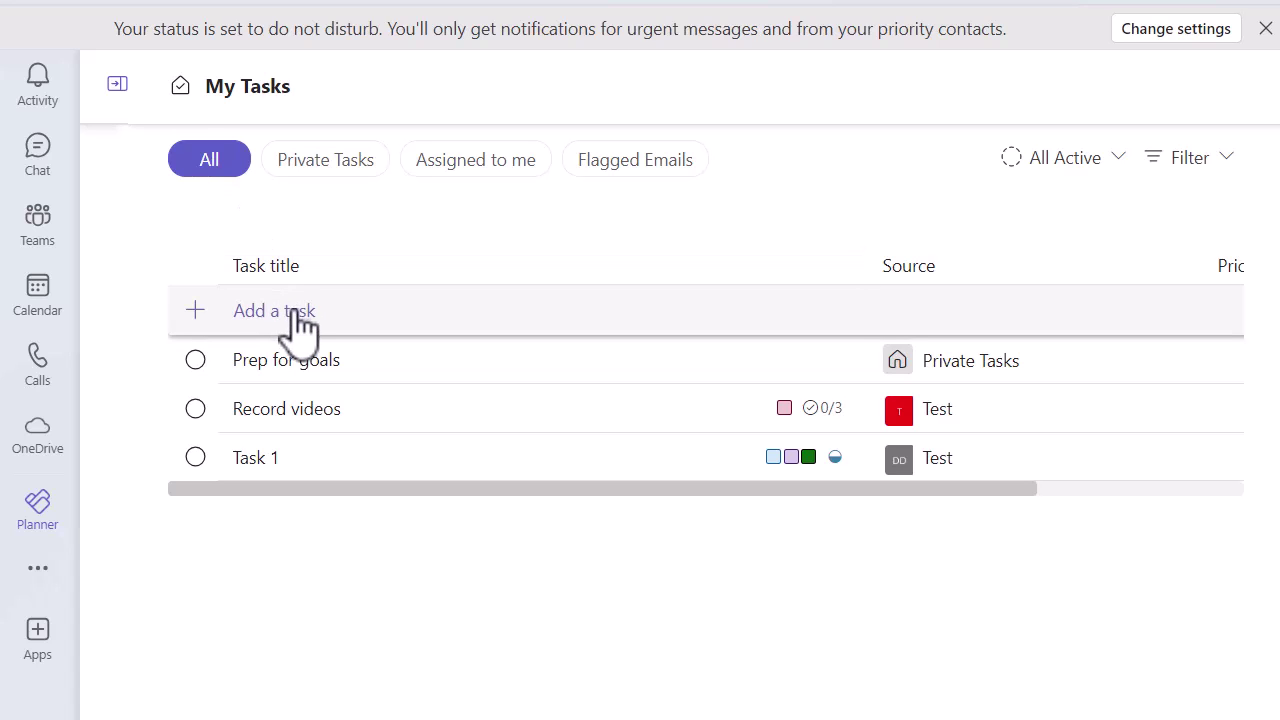
- Add a private task titled "Record a video"
{"action": "left_click", "coordinate": [310, 165]}
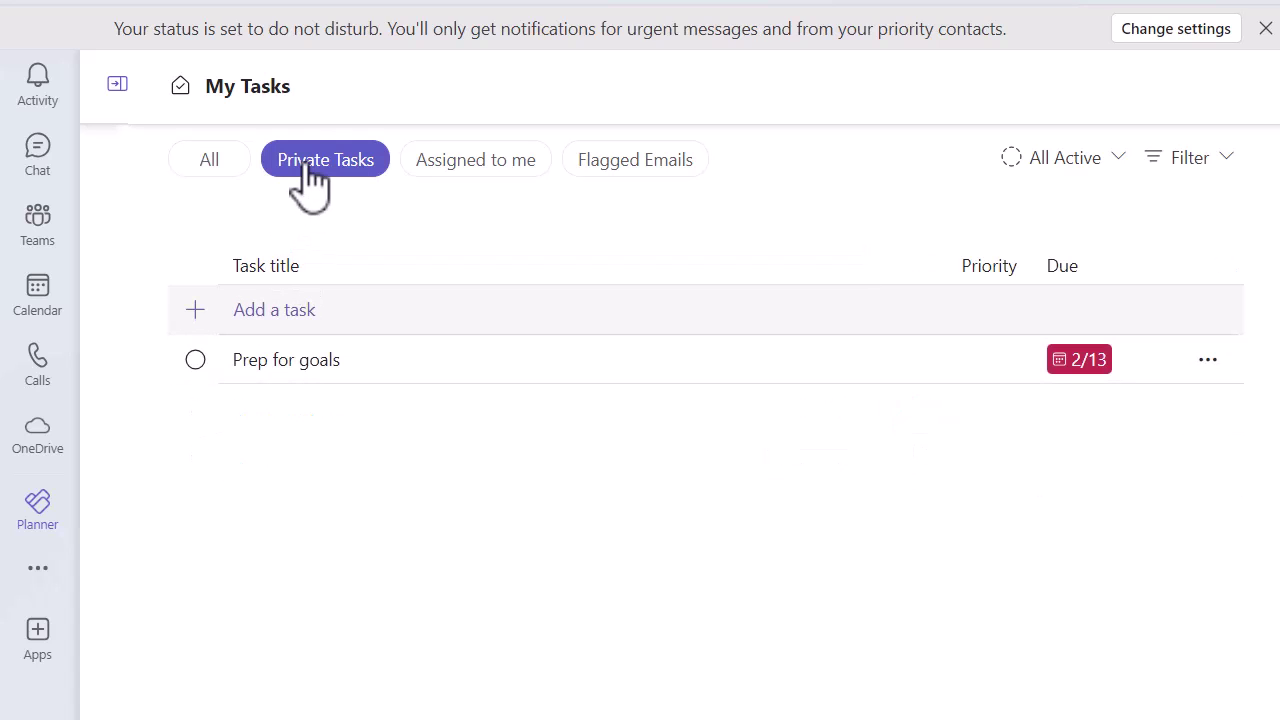
{"action": "left_click", "coordinate": [298, 315]}
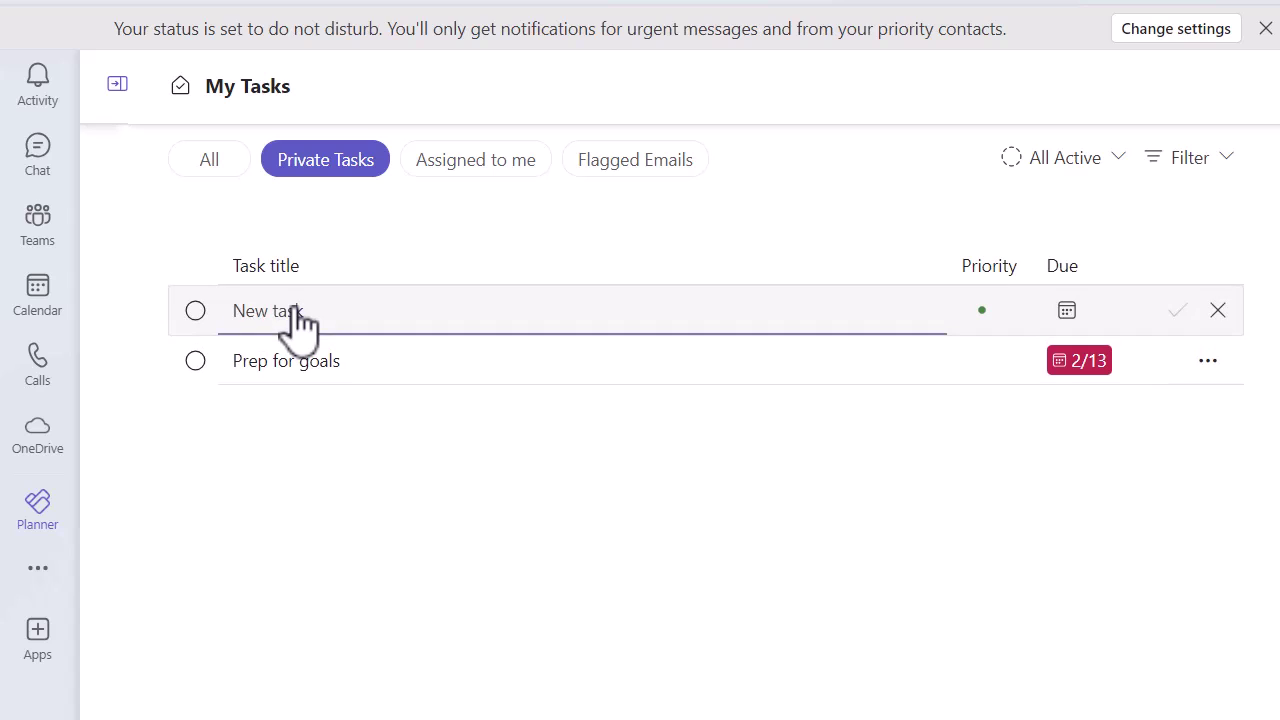
{"action": "type", "text": "Record a video"}
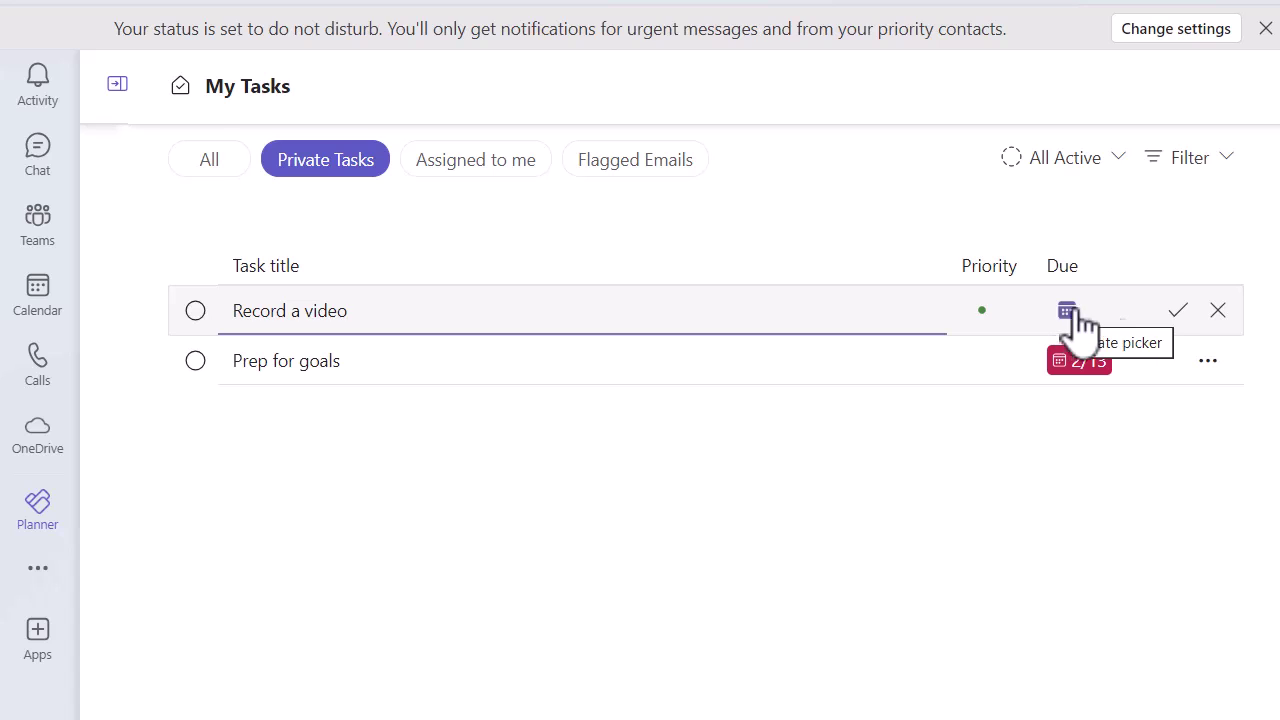
{"action": "left_click", "coordinate": [1180, 312]}
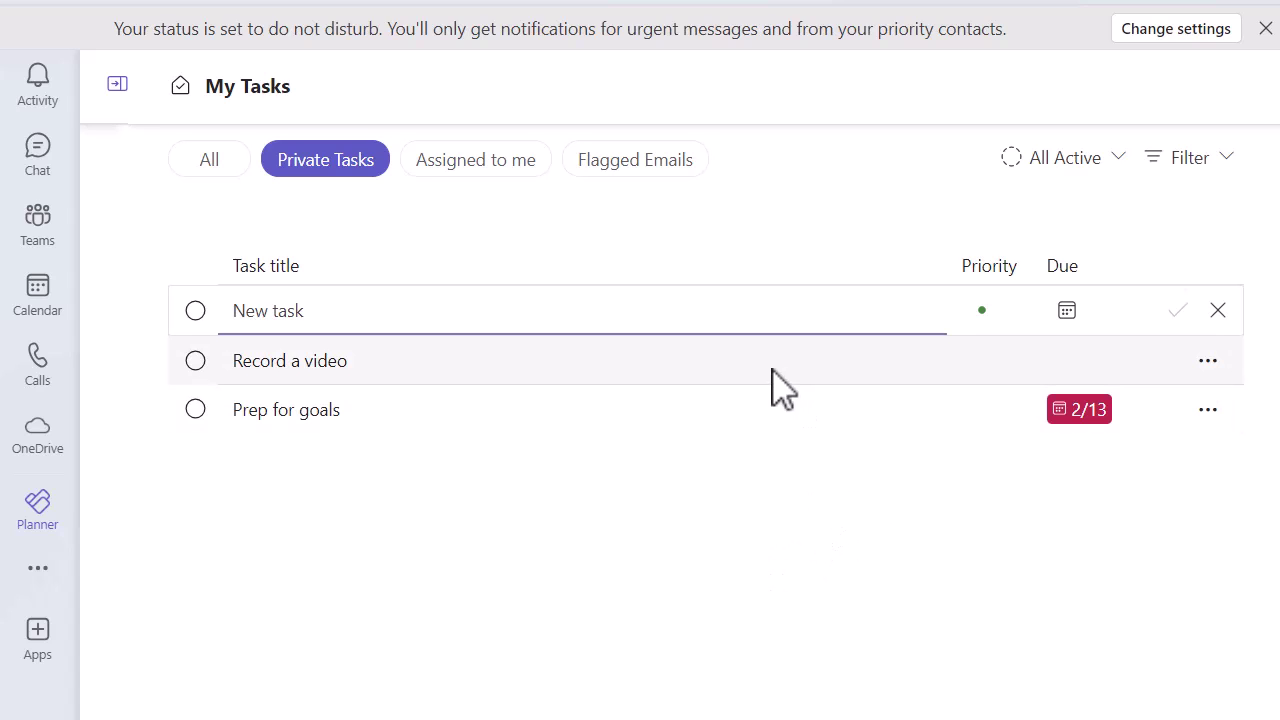
- Move the "Record a video" task with Private Tasks as its destination
{"action": "left_click", "coordinate": [1208, 368]}
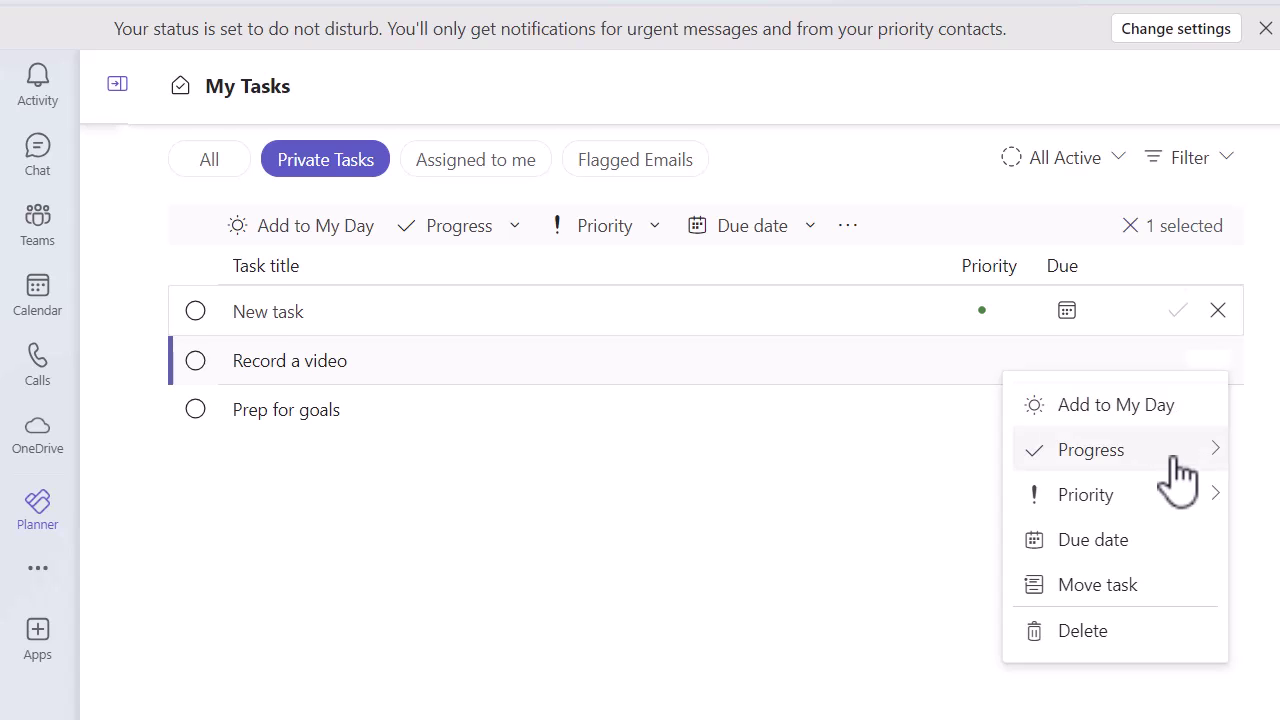
{"action": "mouse_move", "coordinate": [1175, 463]}
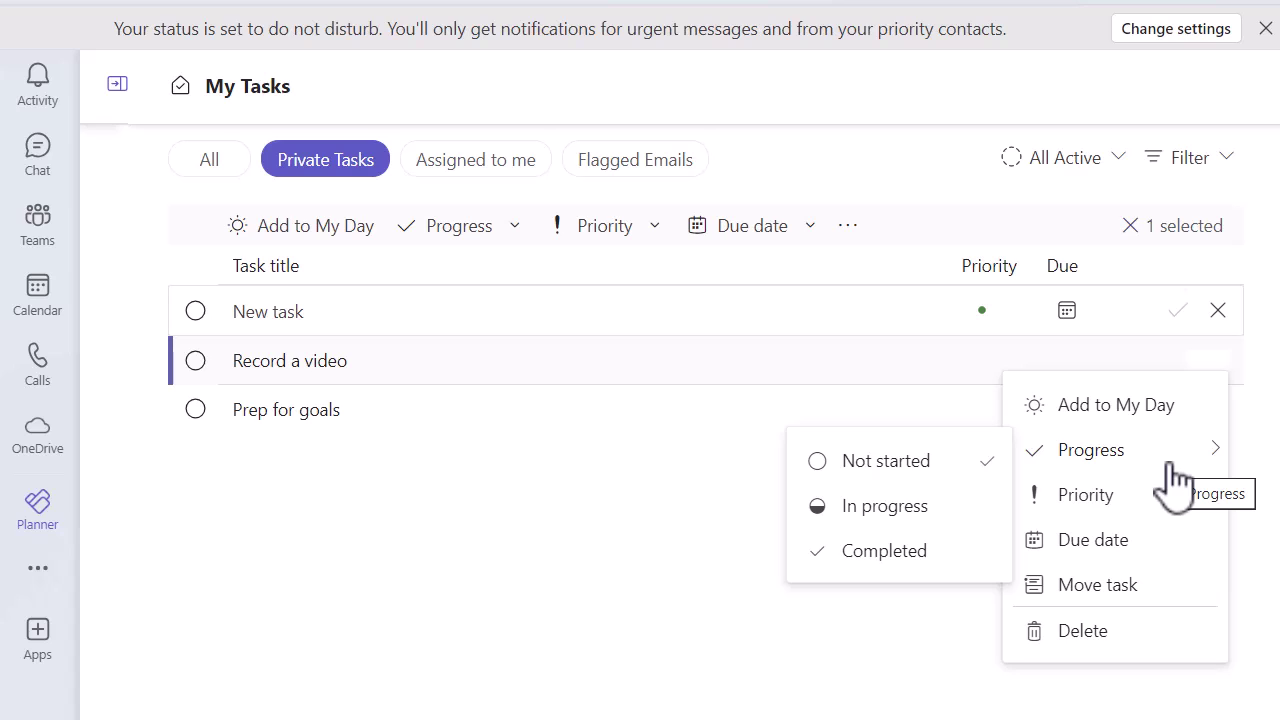
{"action": "mouse_move", "coordinate": [1145, 512]}
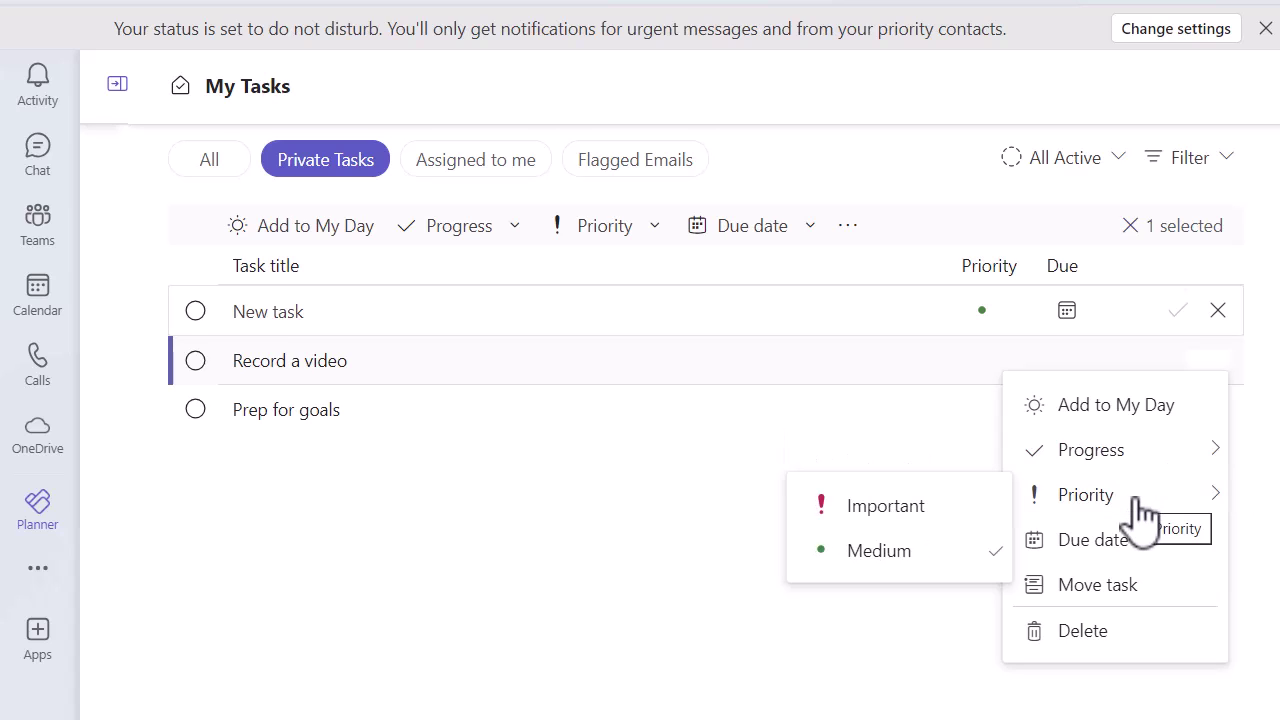
{"action": "left_click", "coordinate": [1120, 584]}
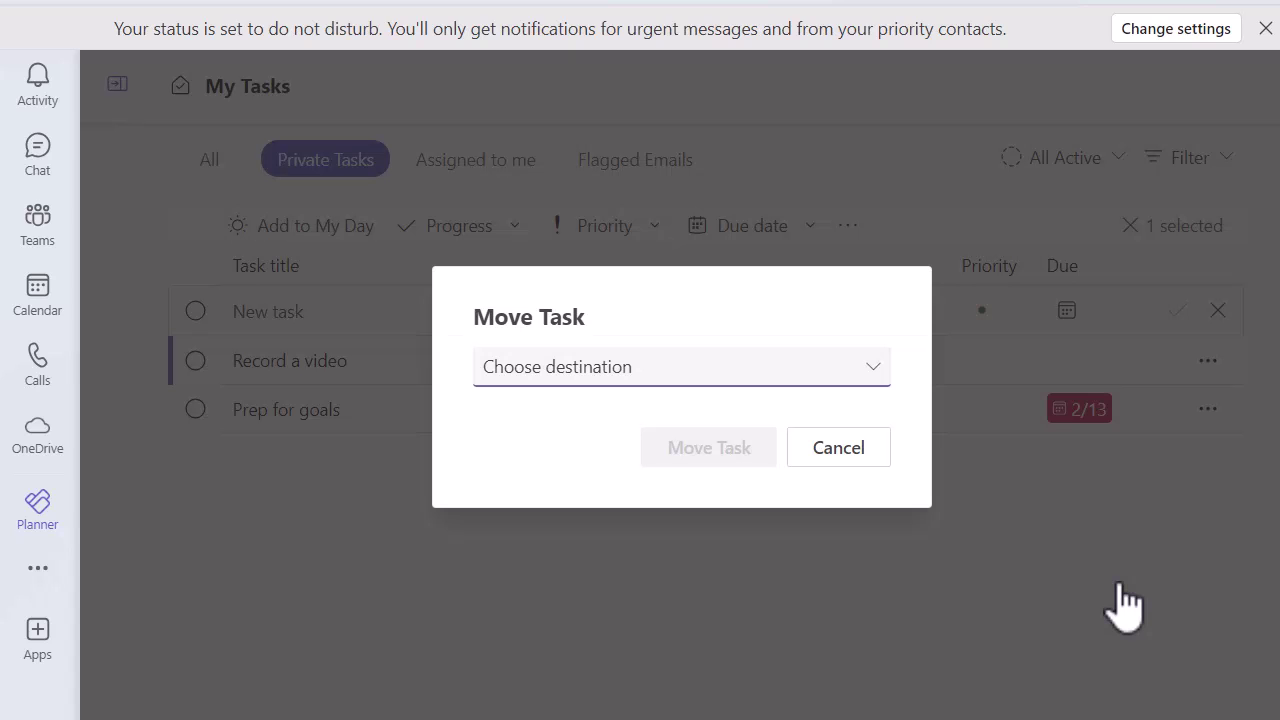
{"action": "left_click", "coordinate": [874, 364]}
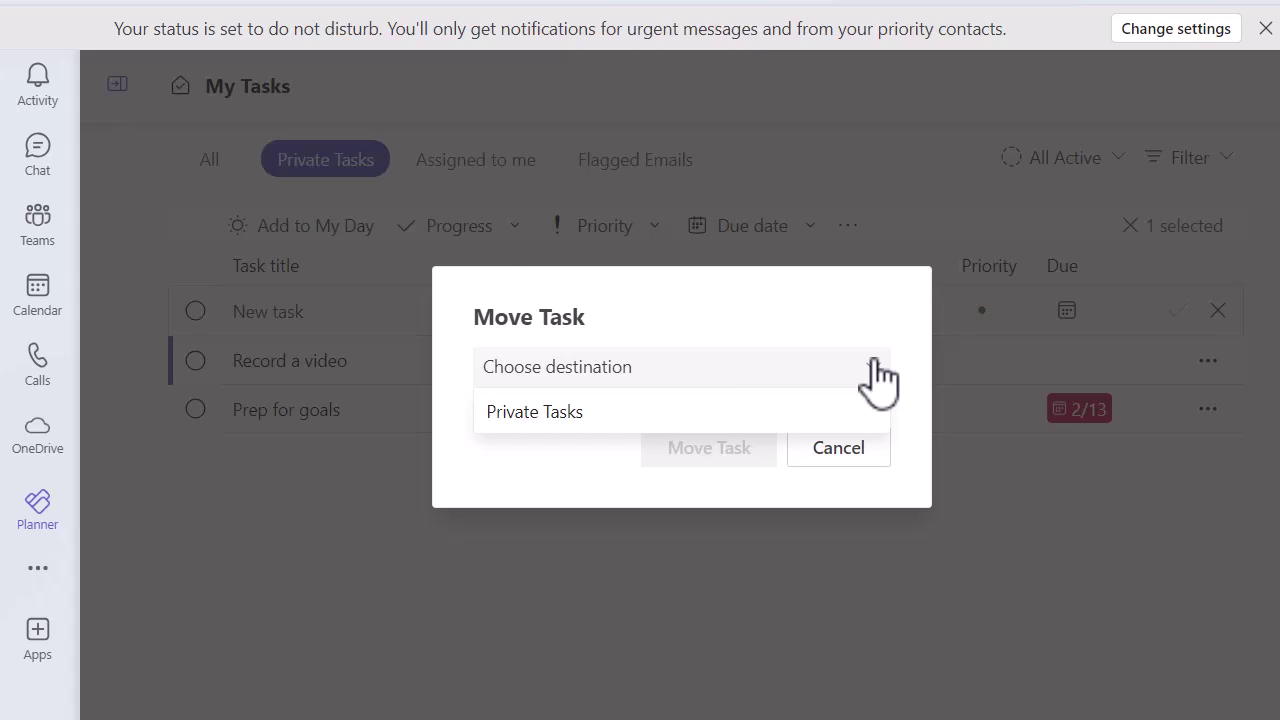
{"action": "left_click", "coordinate": [752, 410]}
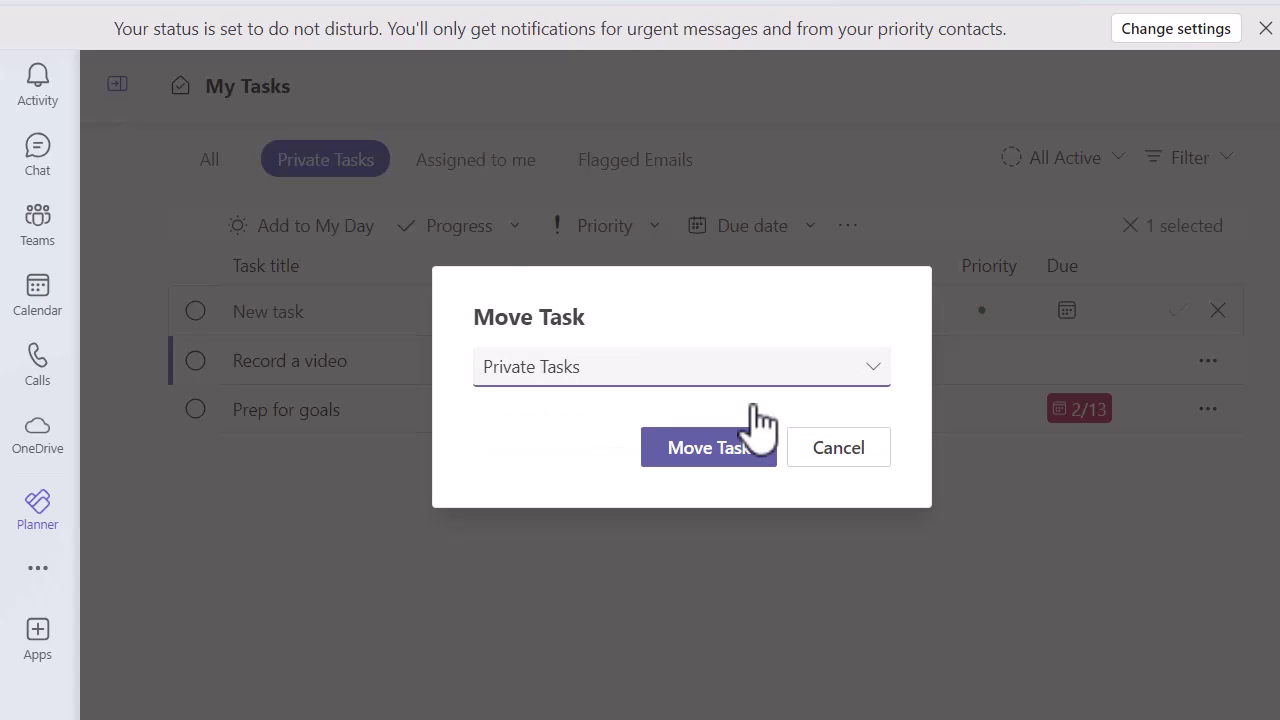
{"action": "left_click", "coordinate": [737, 455]}
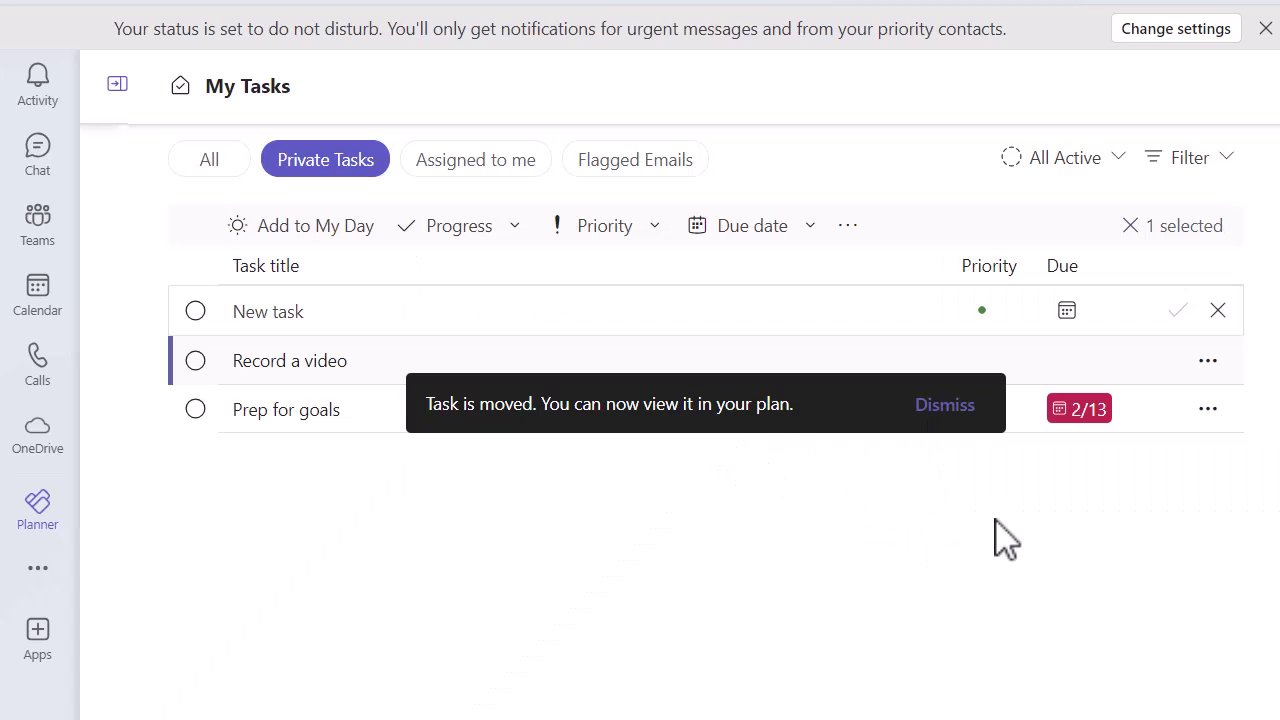
{"action": "left_click", "coordinate": [1217, 362]}
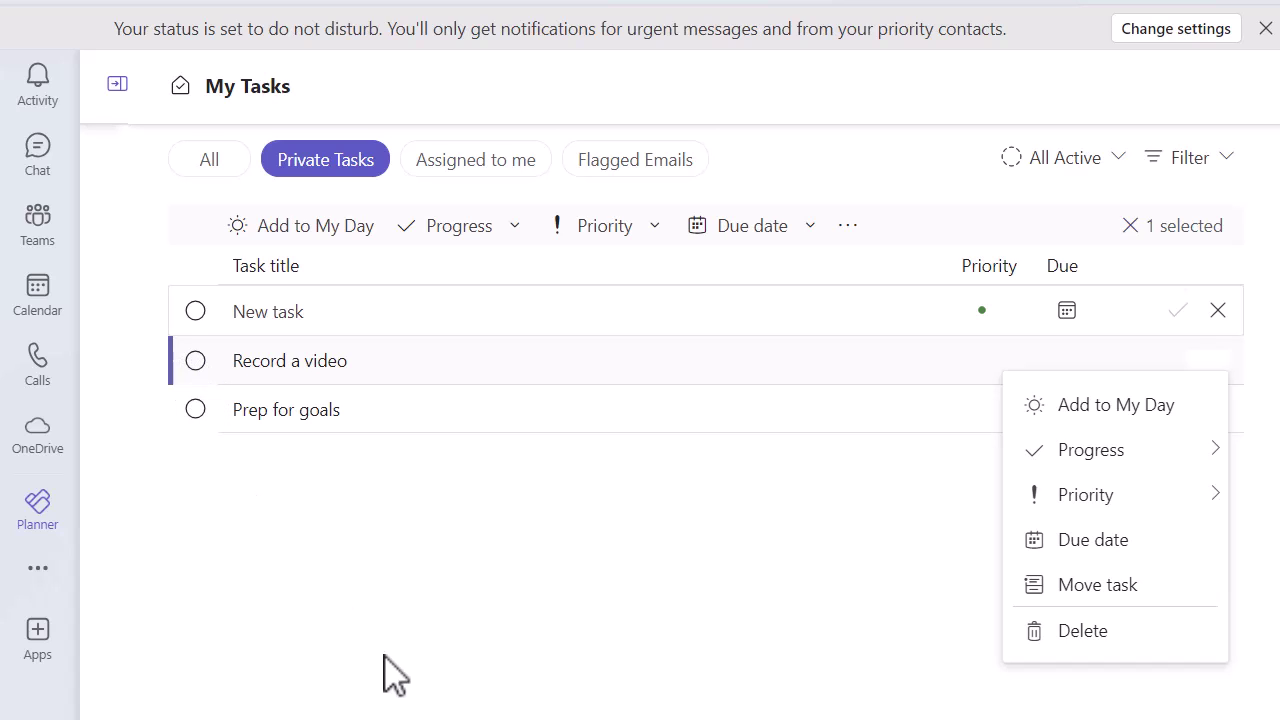
{"action": "left_click", "coordinate": [693, 584]}
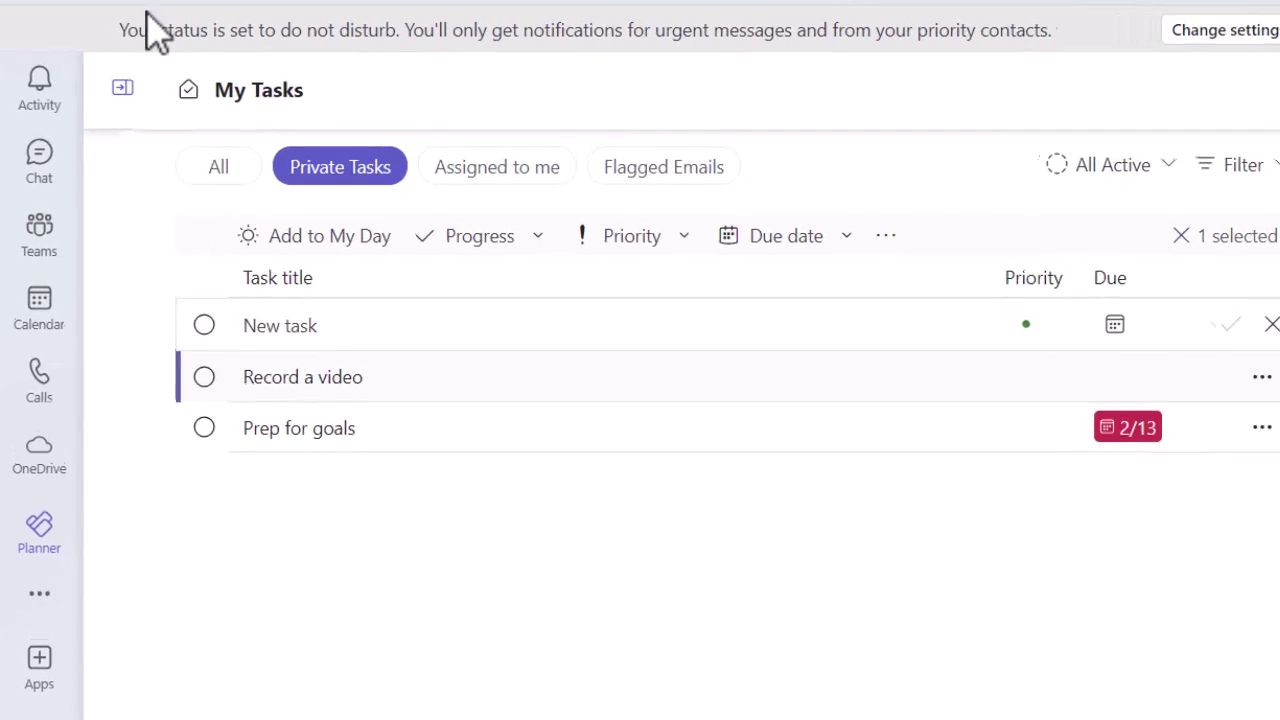
- Pin the Freelancer Tasks plan from the recent plans in My Plans and review its further options
{"action": "left_click", "coordinate": [147, 106]}
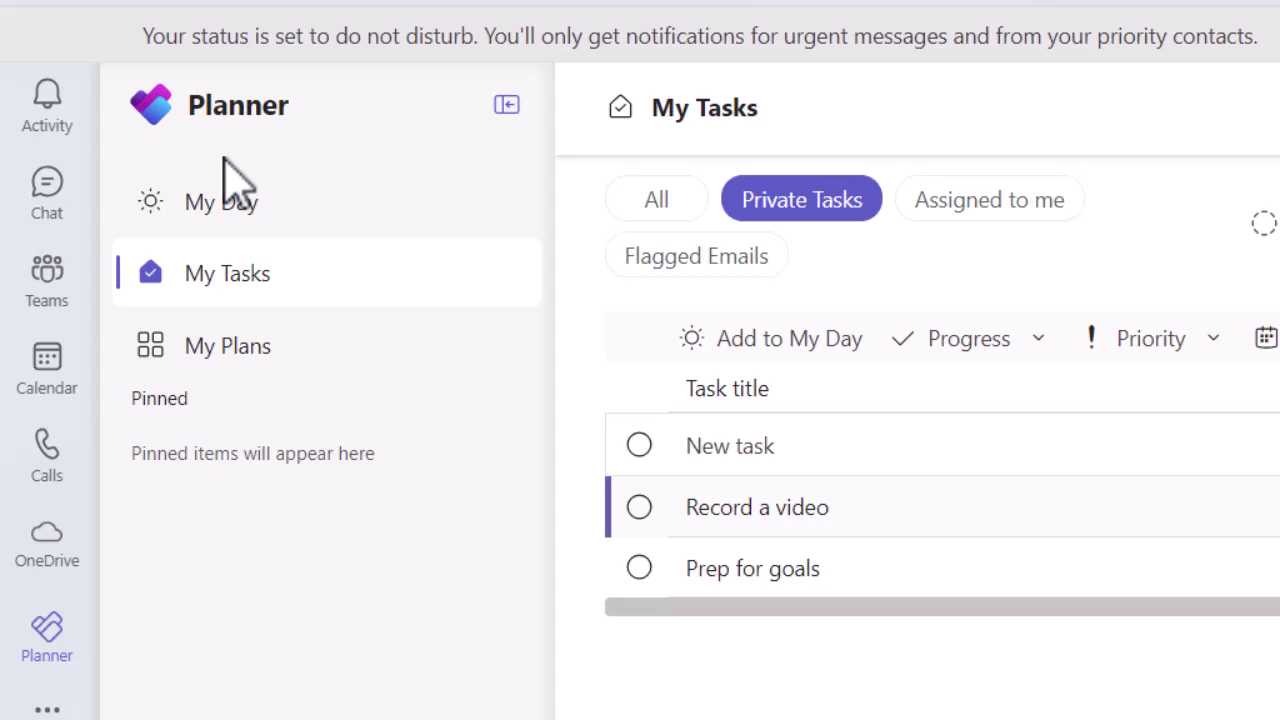
{"action": "left_click", "coordinate": [242, 342]}
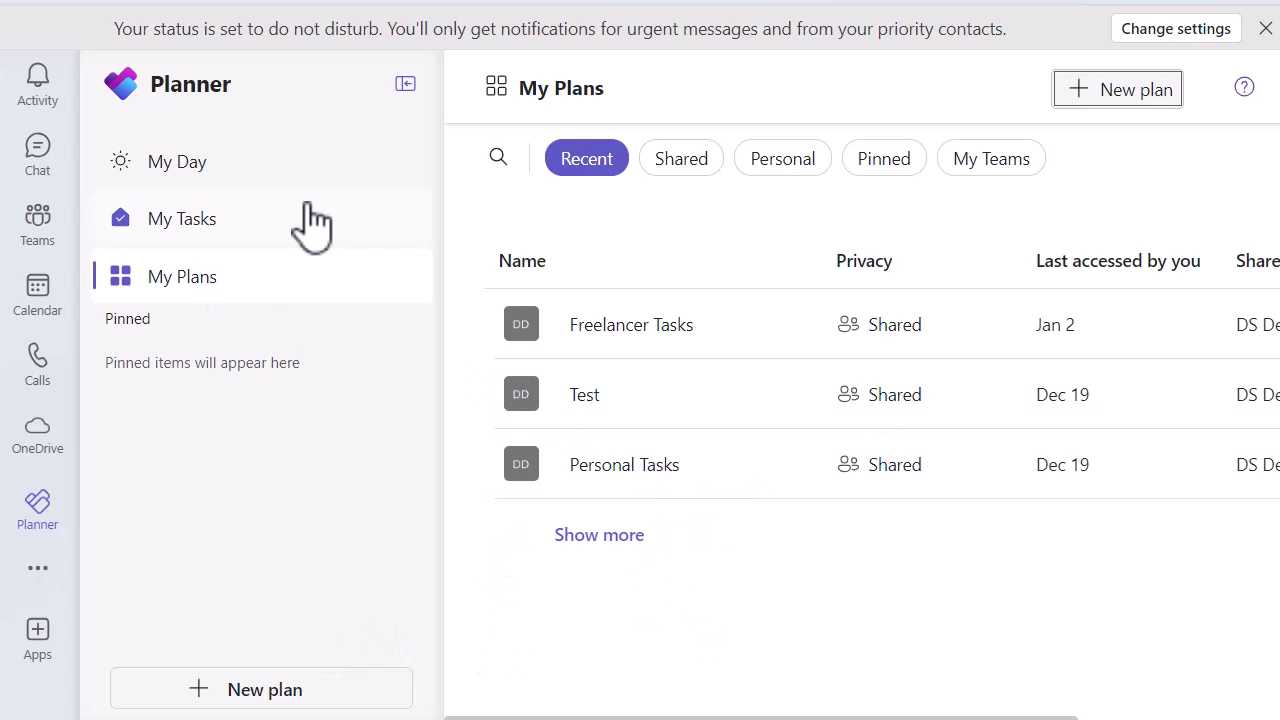
{"action": "left_click", "coordinate": [405, 86]}
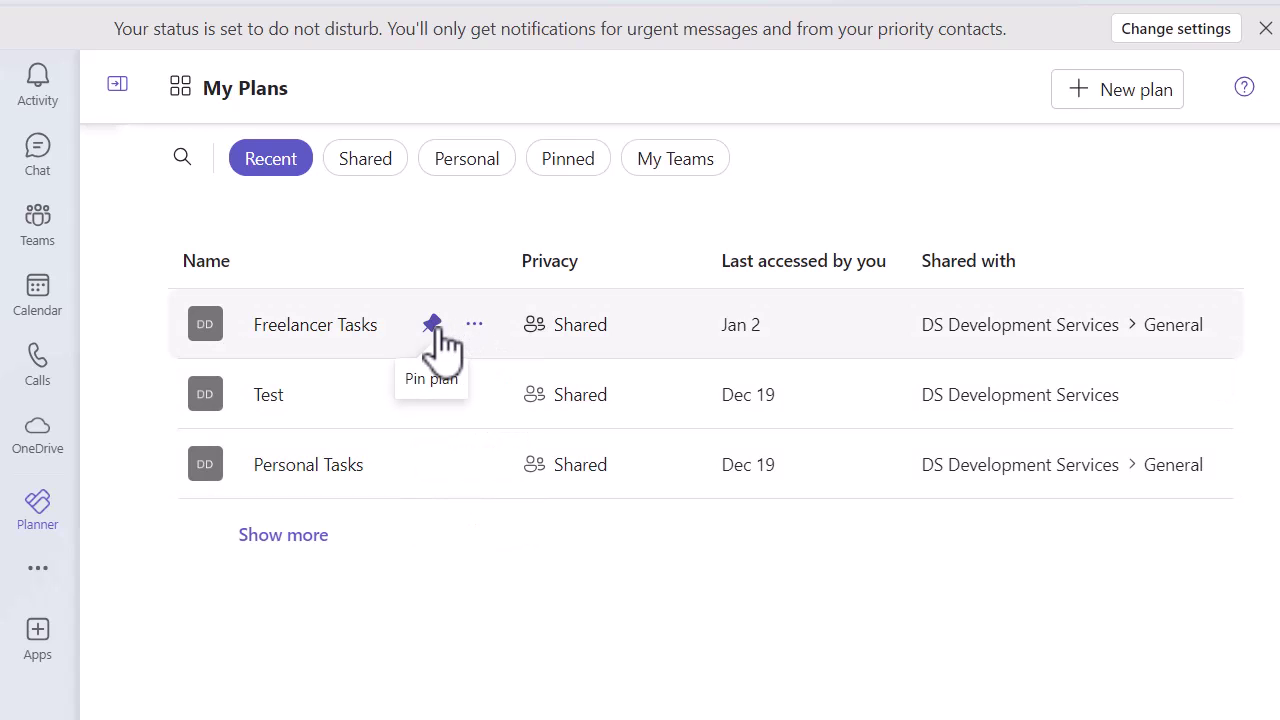
{"action": "left_click", "coordinate": [118, 85]}
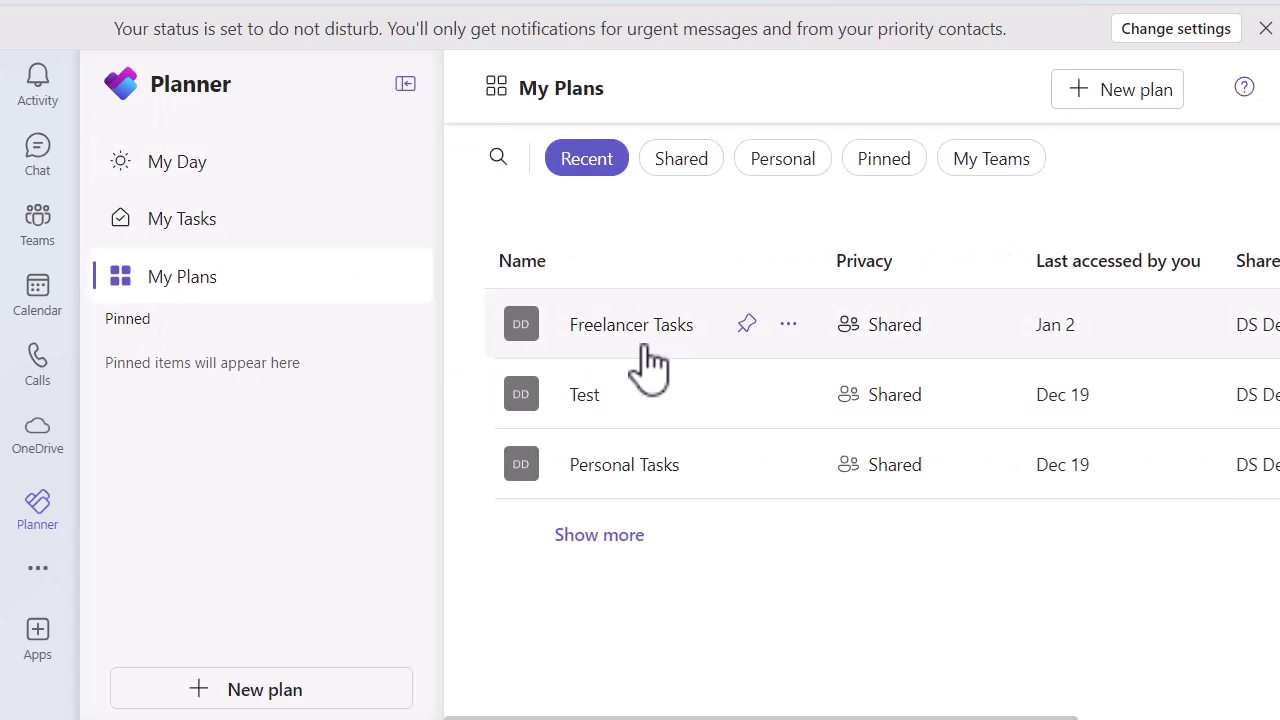
{"action": "left_click", "coordinate": [749, 328]}
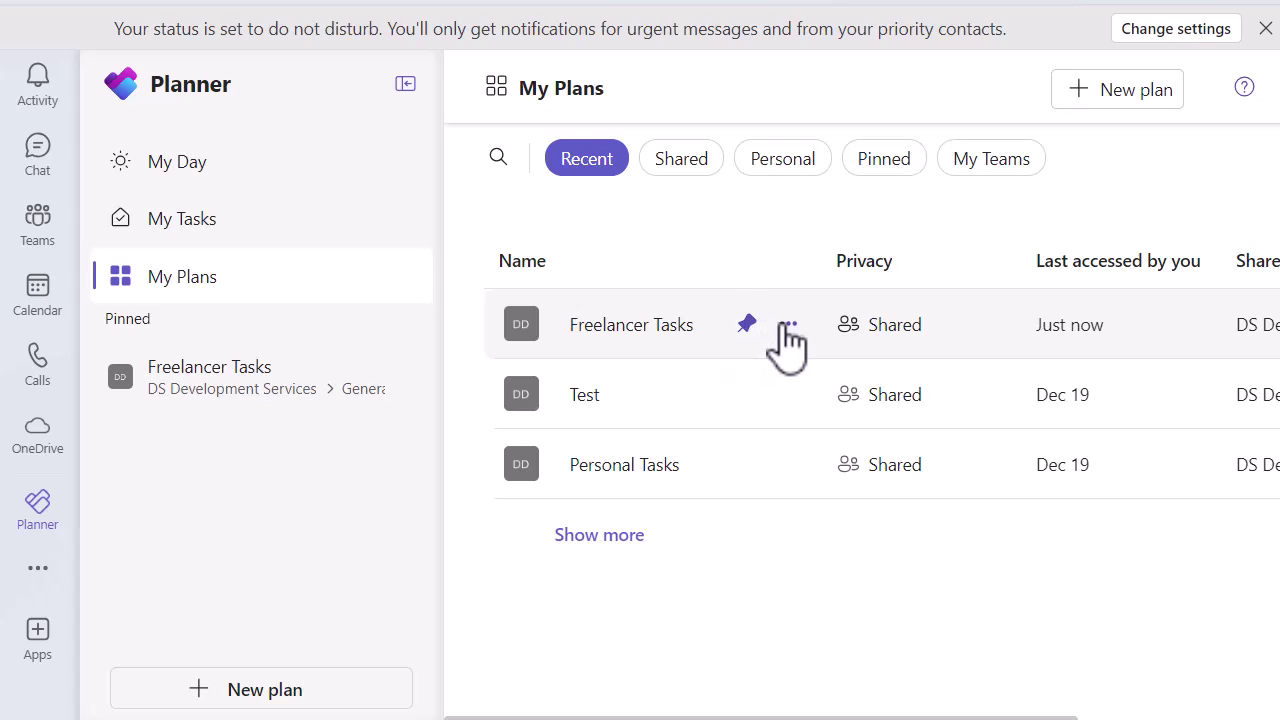
{"action": "left_click", "coordinate": [788, 328]}
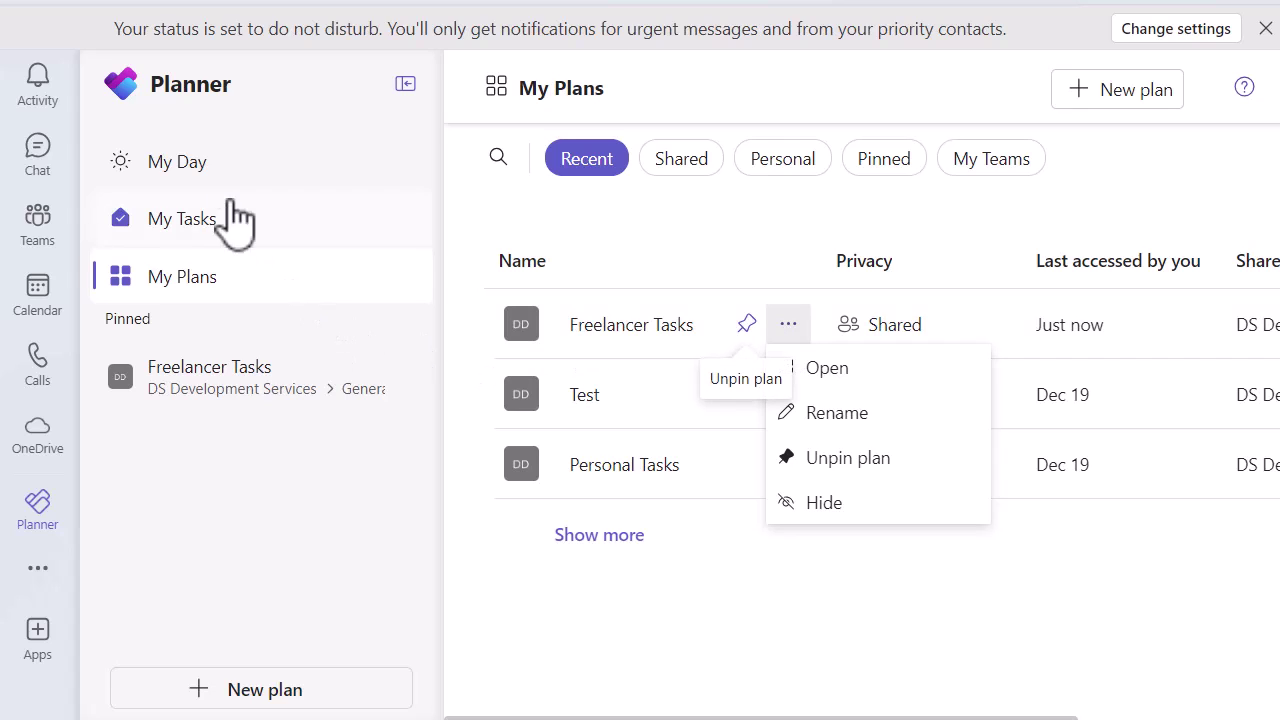
- Add the private task "Record a video" to My Day and check its entry in the My Day list
{"action": "left_click", "coordinate": [205, 180]}
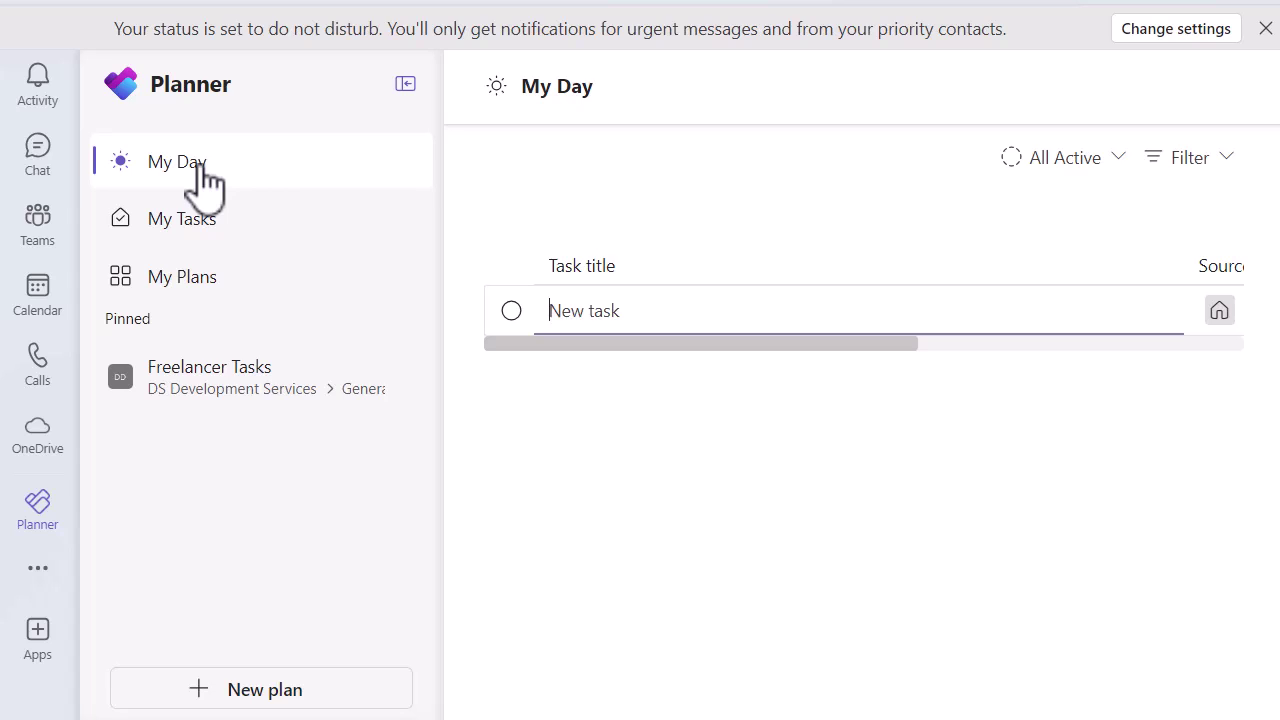
{"action": "left_click", "coordinate": [204, 240]}
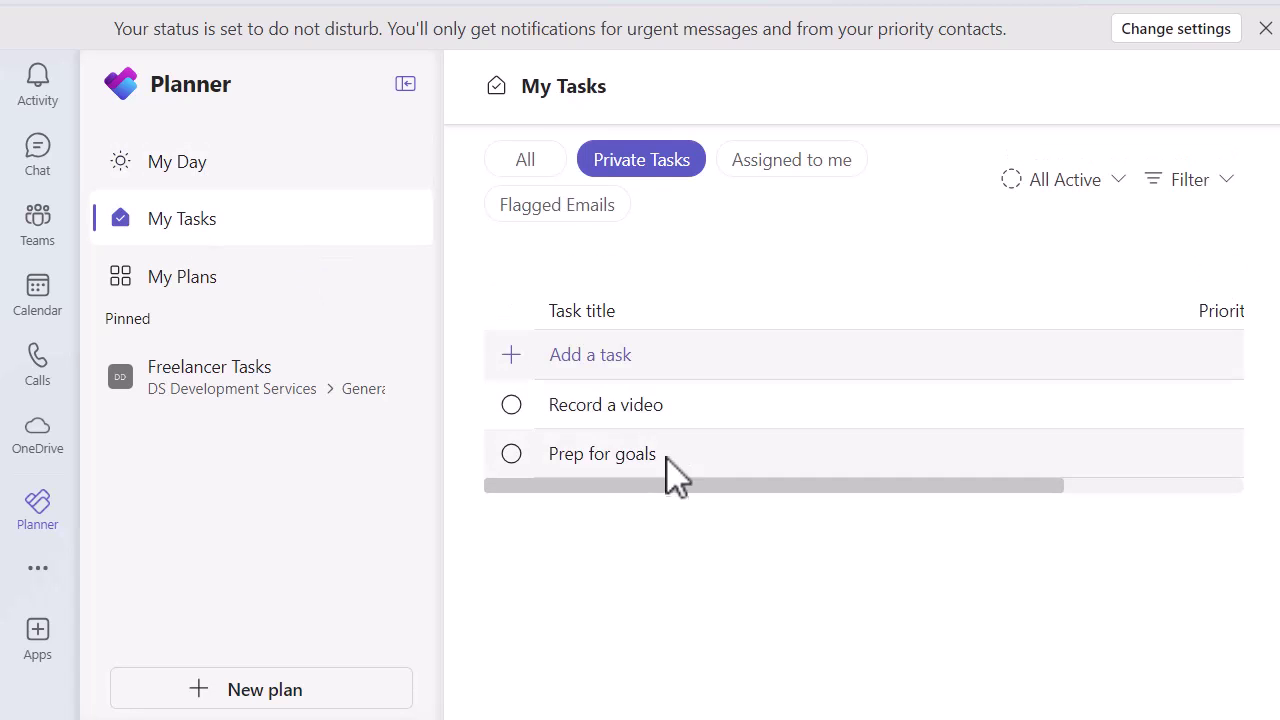
{"action": "left_click_drag", "start_coordinate": [657, 489], "coordinate": [851, 491]}
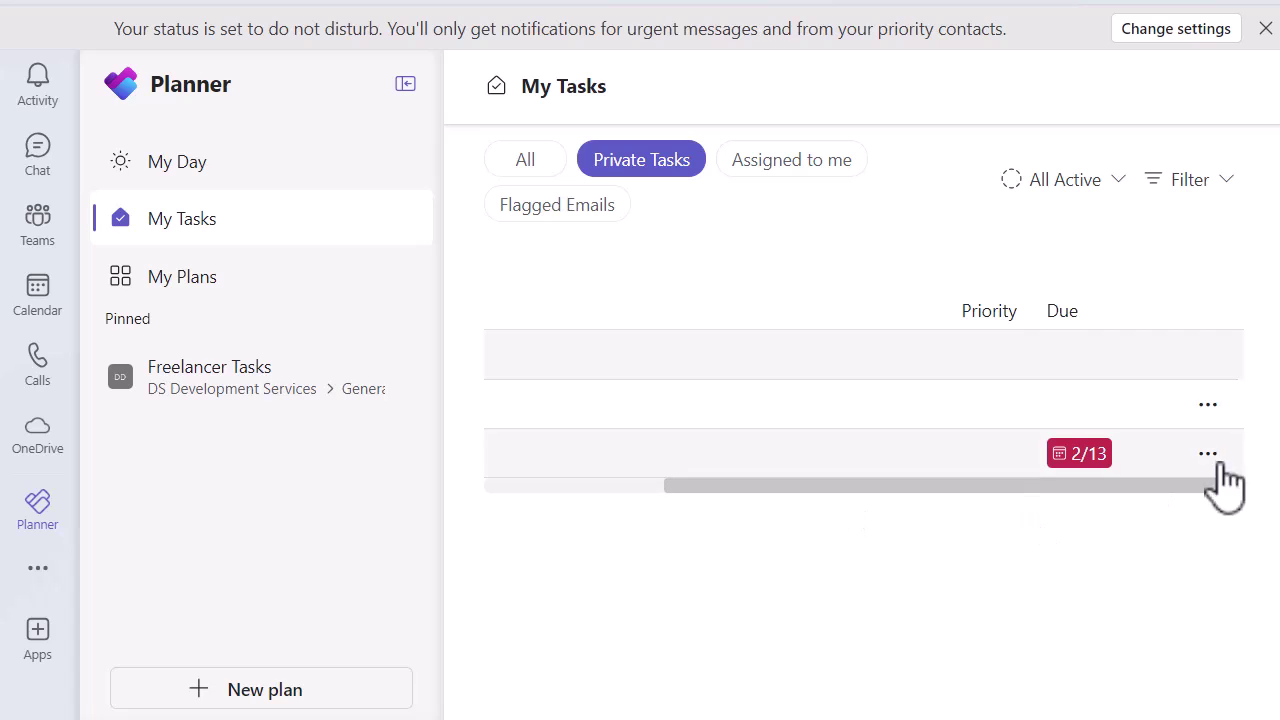
{"action": "left_click", "coordinate": [1208, 404]}
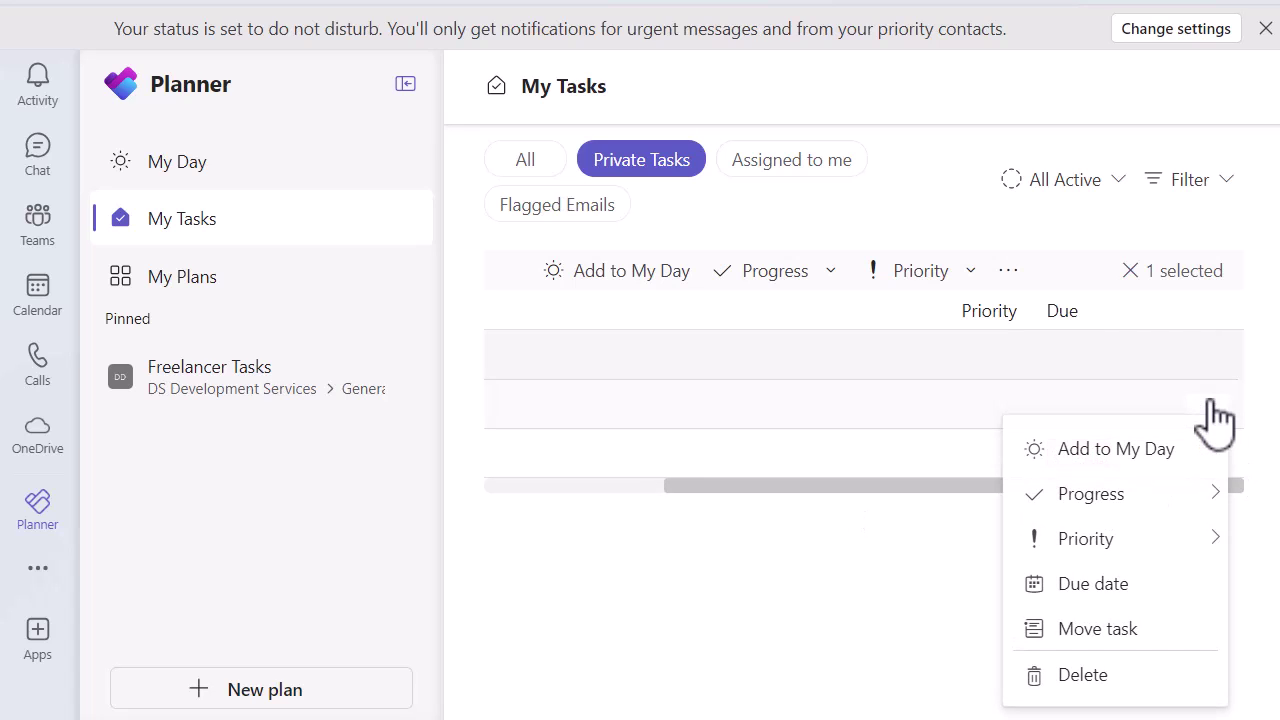
{"action": "left_click", "coordinate": [1158, 448]}
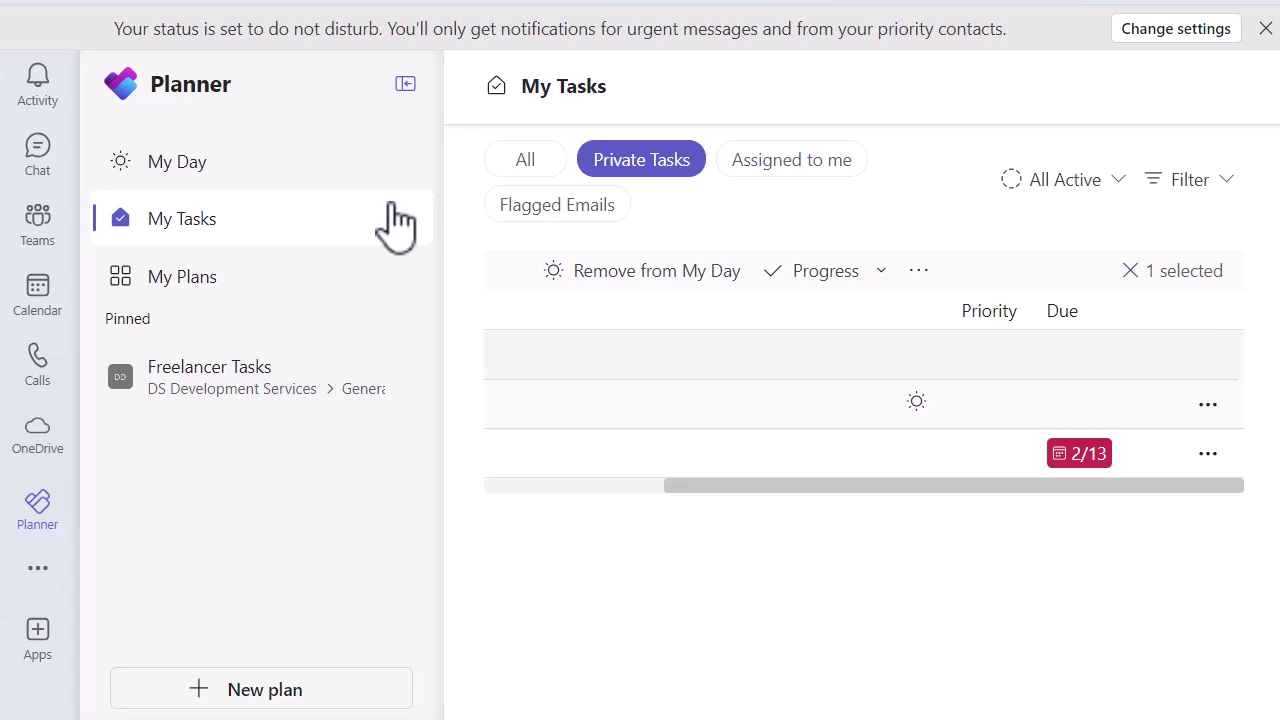
{"action": "left_click", "coordinate": [234, 178]}
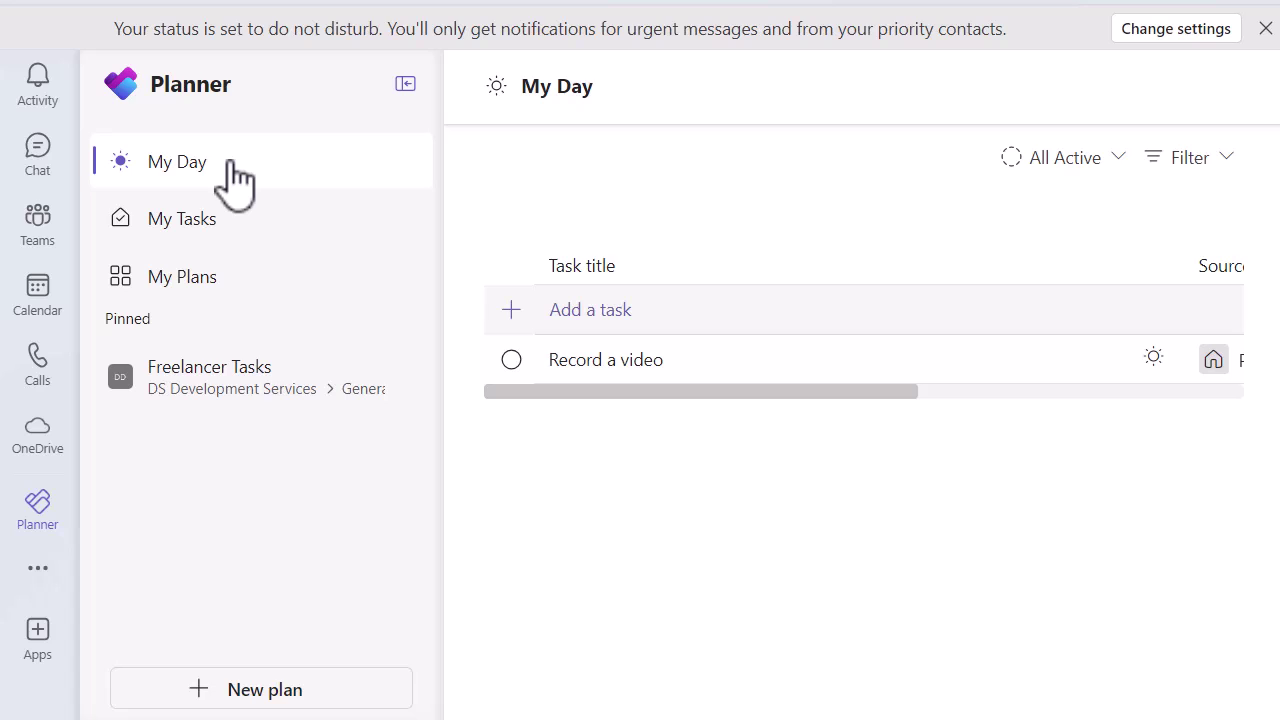
{"action": "left_click_drag", "start_coordinate": [622, 392], "coordinate": [1024, 377]}
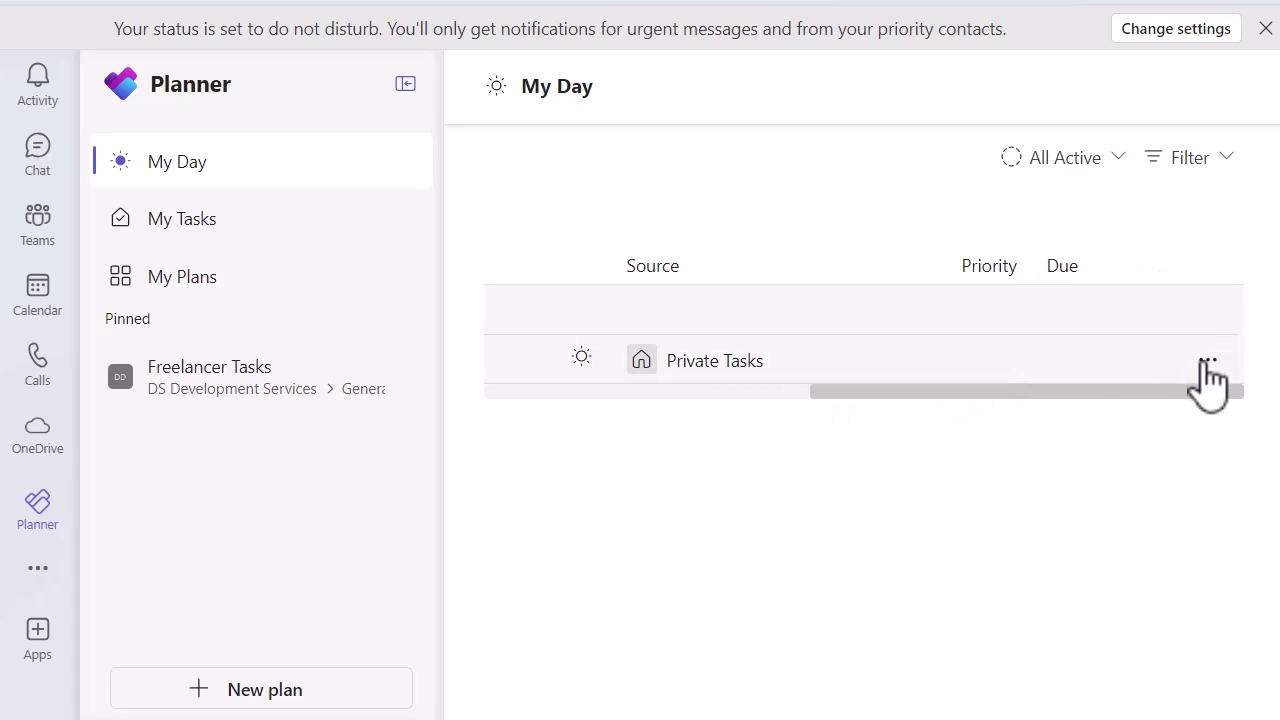
- Show the tasks assigned to me in My Tasks and review their sources and due dates
{"action": "left_click", "coordinate": [238, 234]}
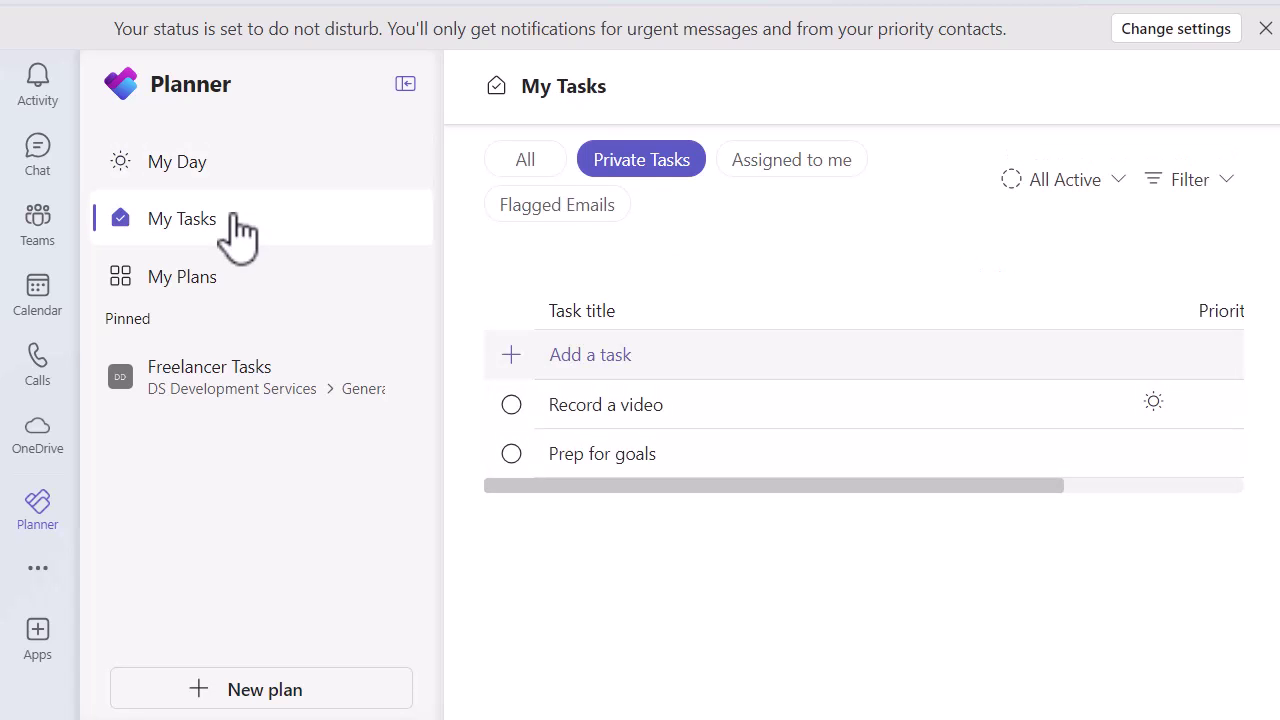
{"action": "left_click", "coordinate": [774, 170]}
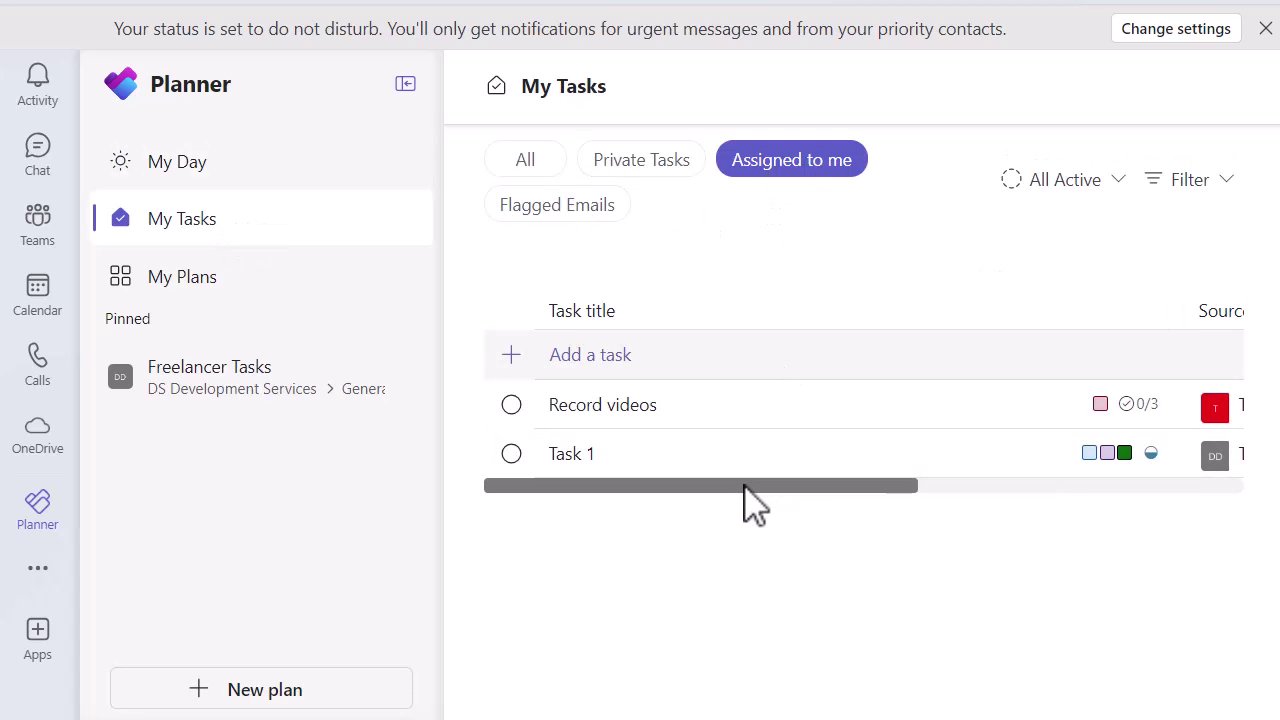
{"action": "left_click_drag", "start_coordinate": [745, 487], "coordinate": [862, 505]}
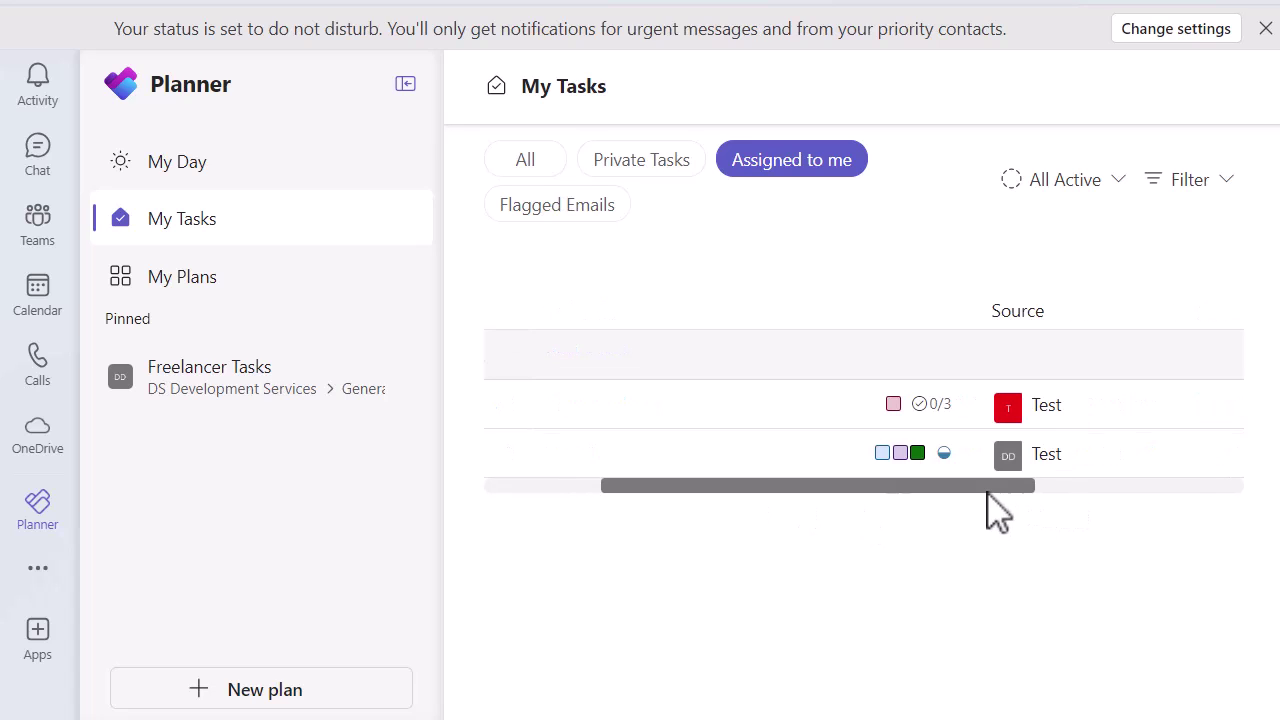
{"action": "left_click_drag", "start_coordinate": [988, 490], "coordinate": [1249, 511]}
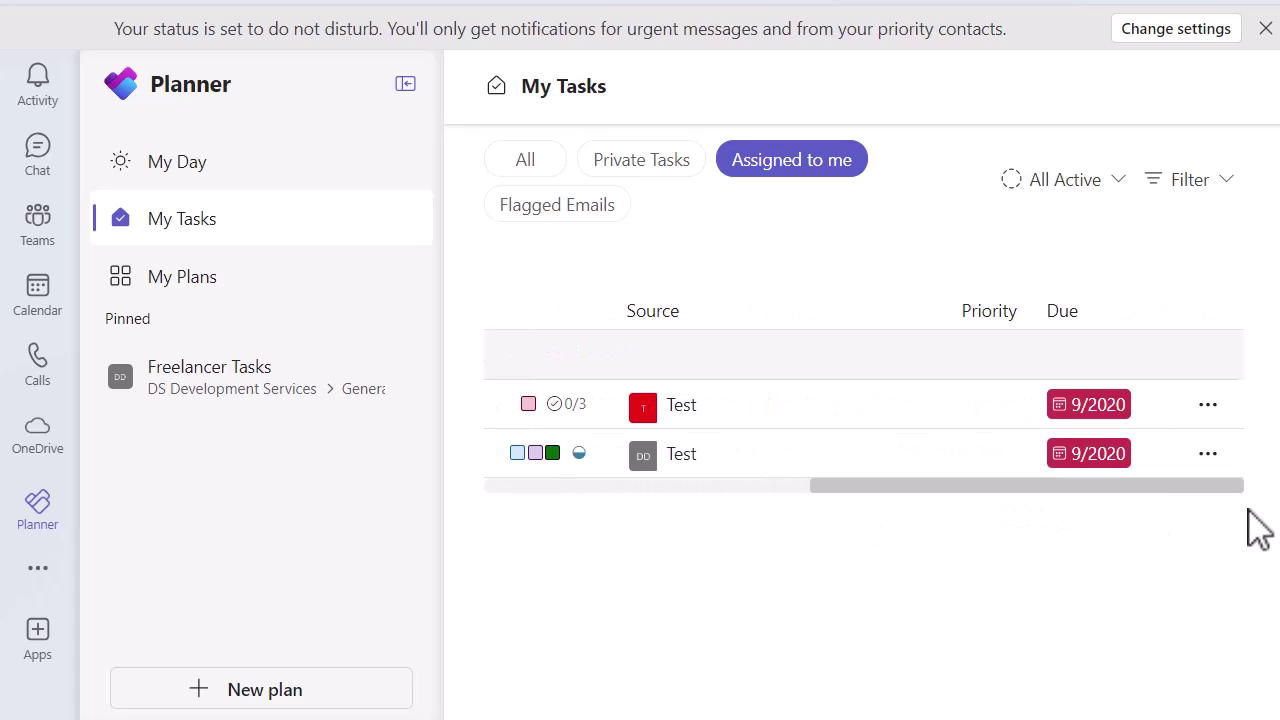
- Set the due date of the assigned task "Task 1" to today, 4/10/2024, and check the task in My Day
{"action": "left_click", "coordinate": [1113, 456]}
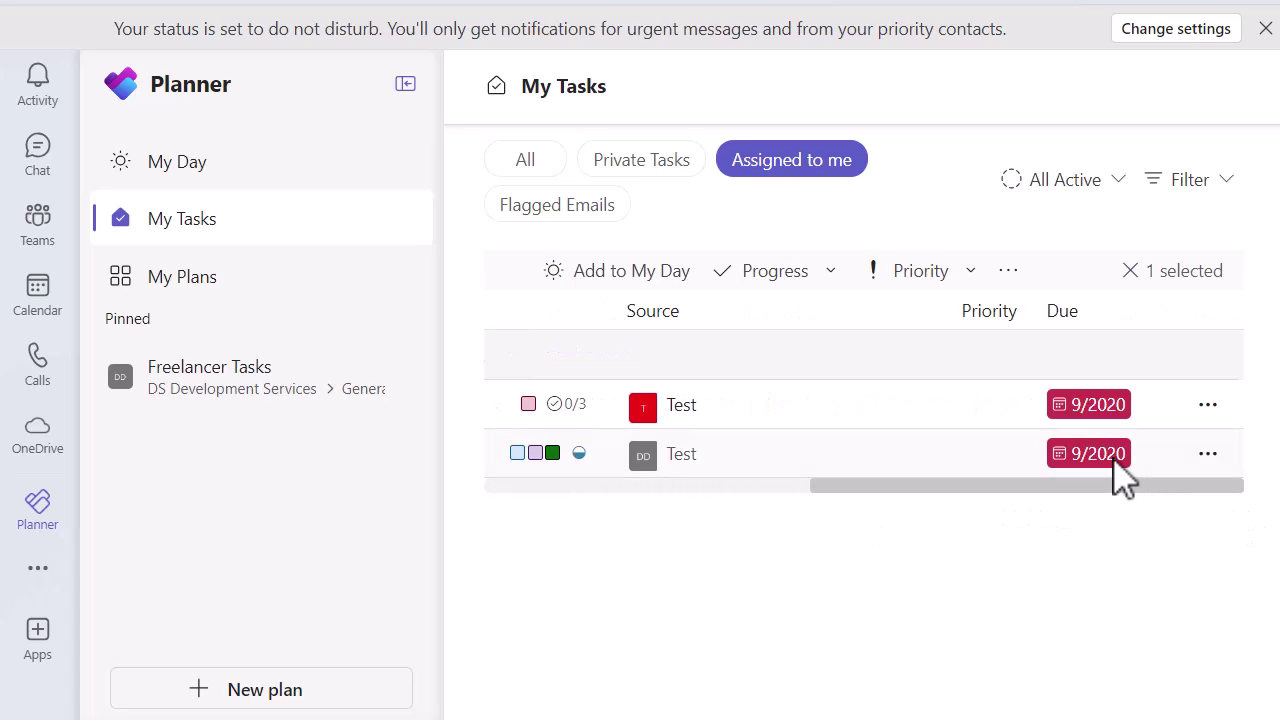
{"action": "left_click", "coordinate": [1209, 455]}
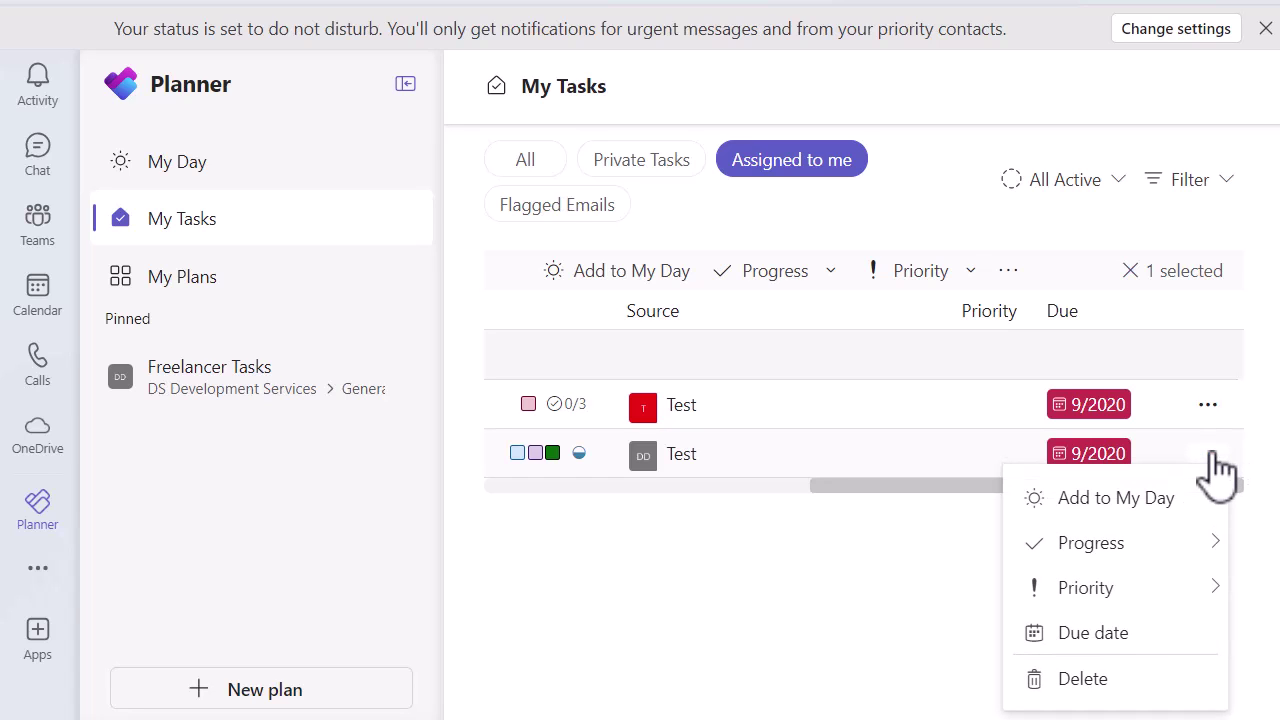
{"action": "left_click", "coordinate": [1105, 640]}
{"action": "left_click", "coordinate": [936, 378]}
{"action": "left_click", "coordinate": [936, 378]}
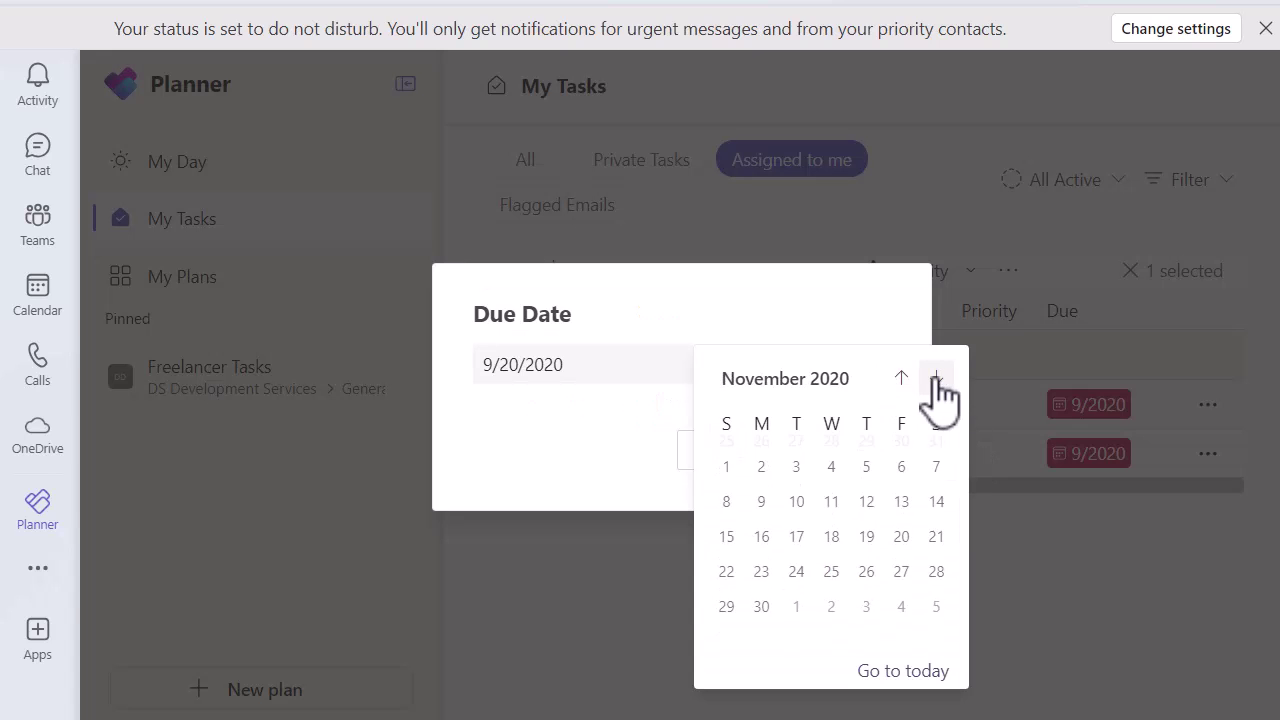
{"action": "left_click", "coordinate": [936, 378]}
{"action": "left_click", "coordinate": [936, 378]}
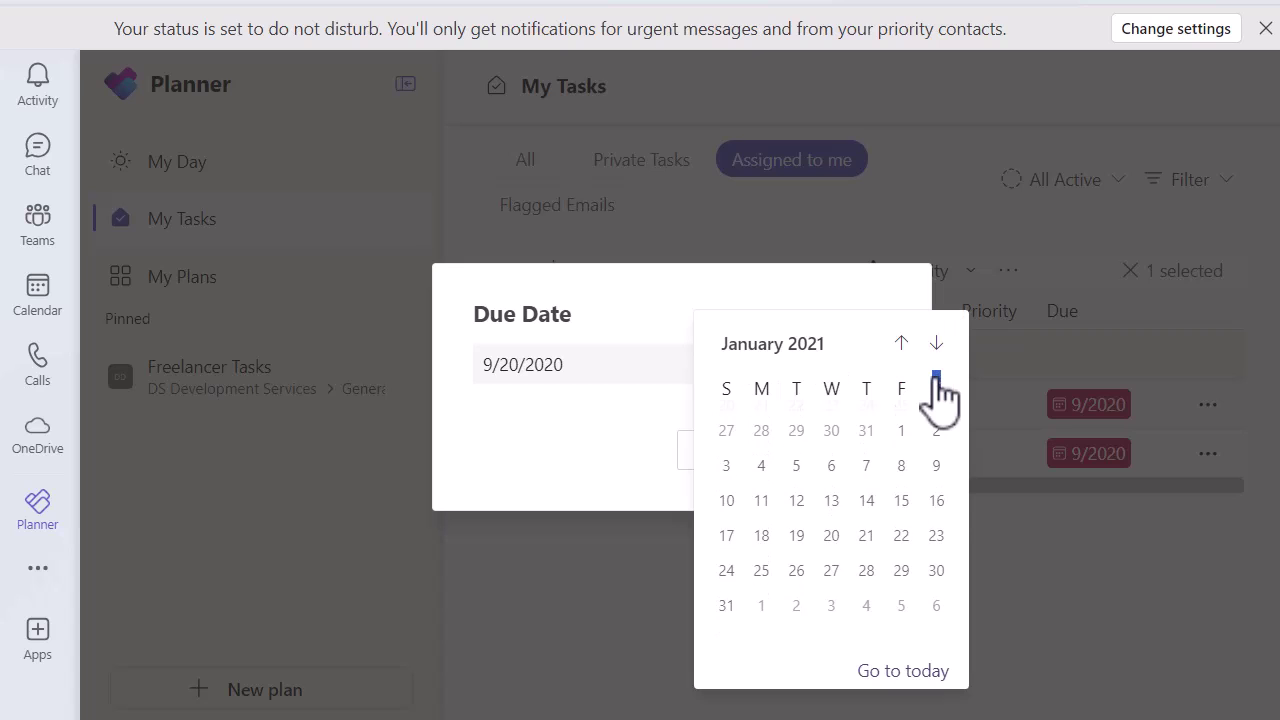
{"action": "left_click", "coordinate": [868, 672]}
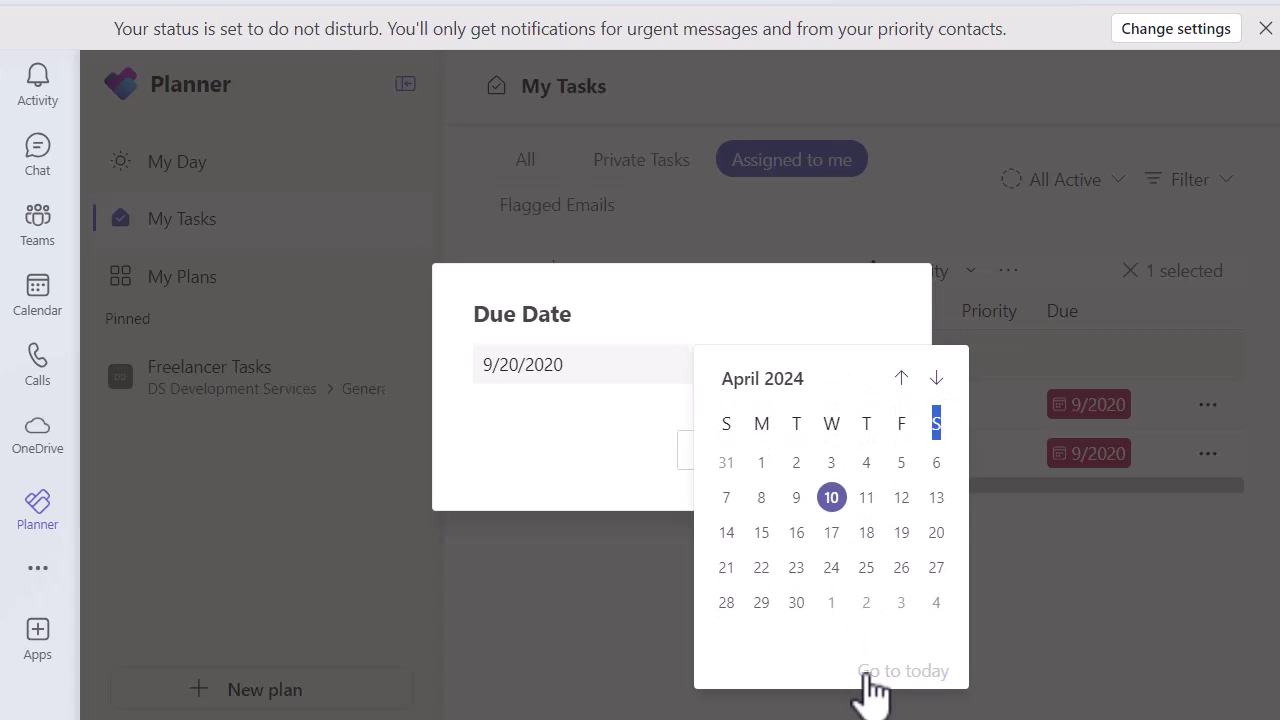
{"action": "left_click", "coordinate": [830, 495]}
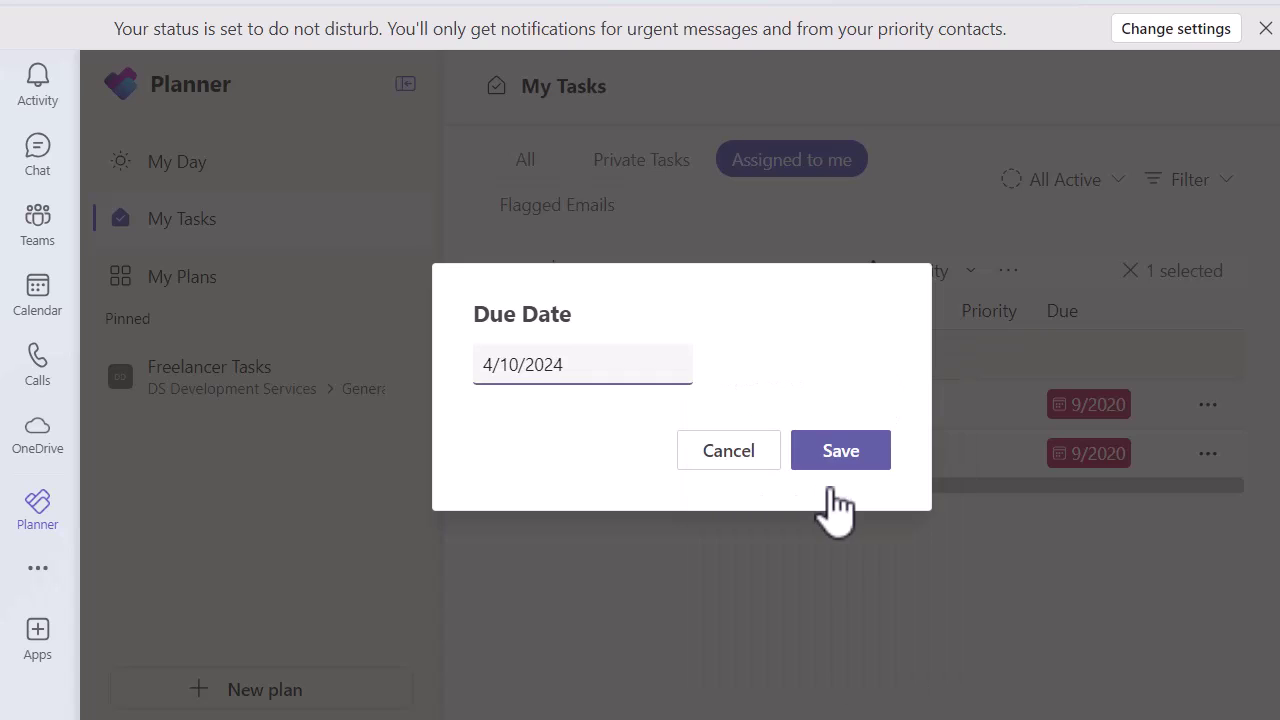
{"action": "left_click", "coordinate": [842, 452]}
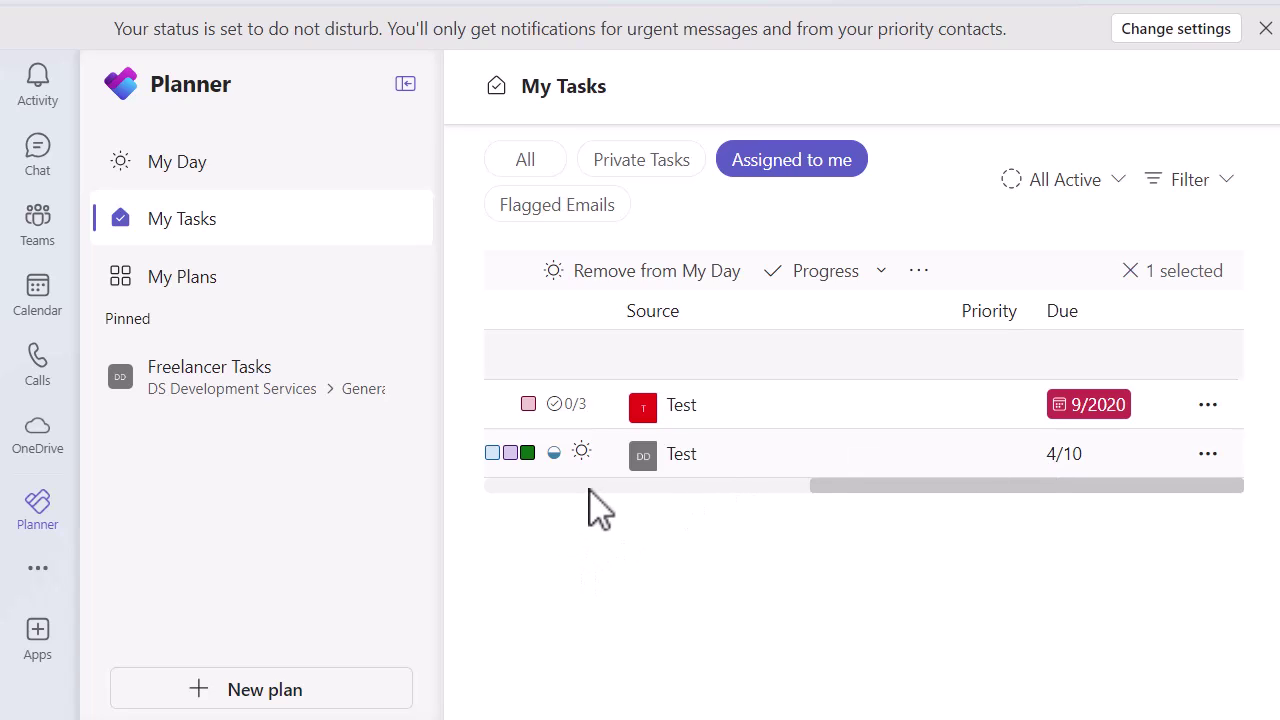
{"action": "left_click", "coordinate": [242, 180]}
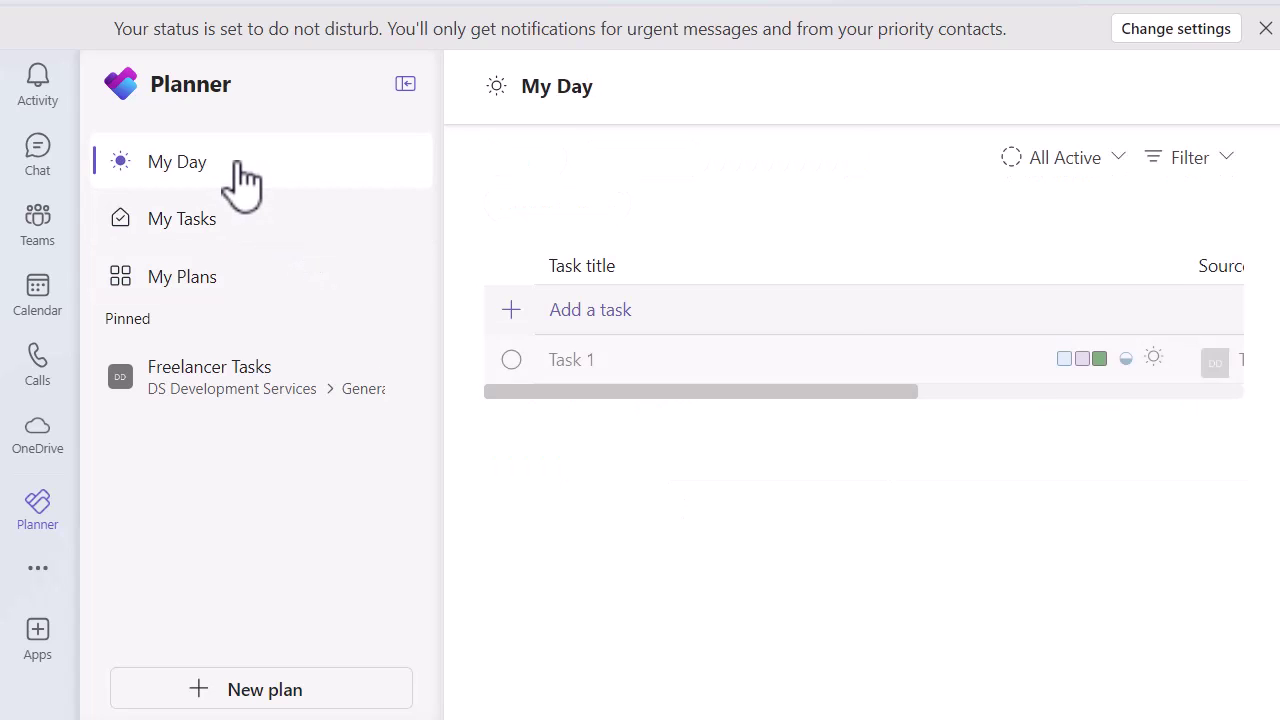